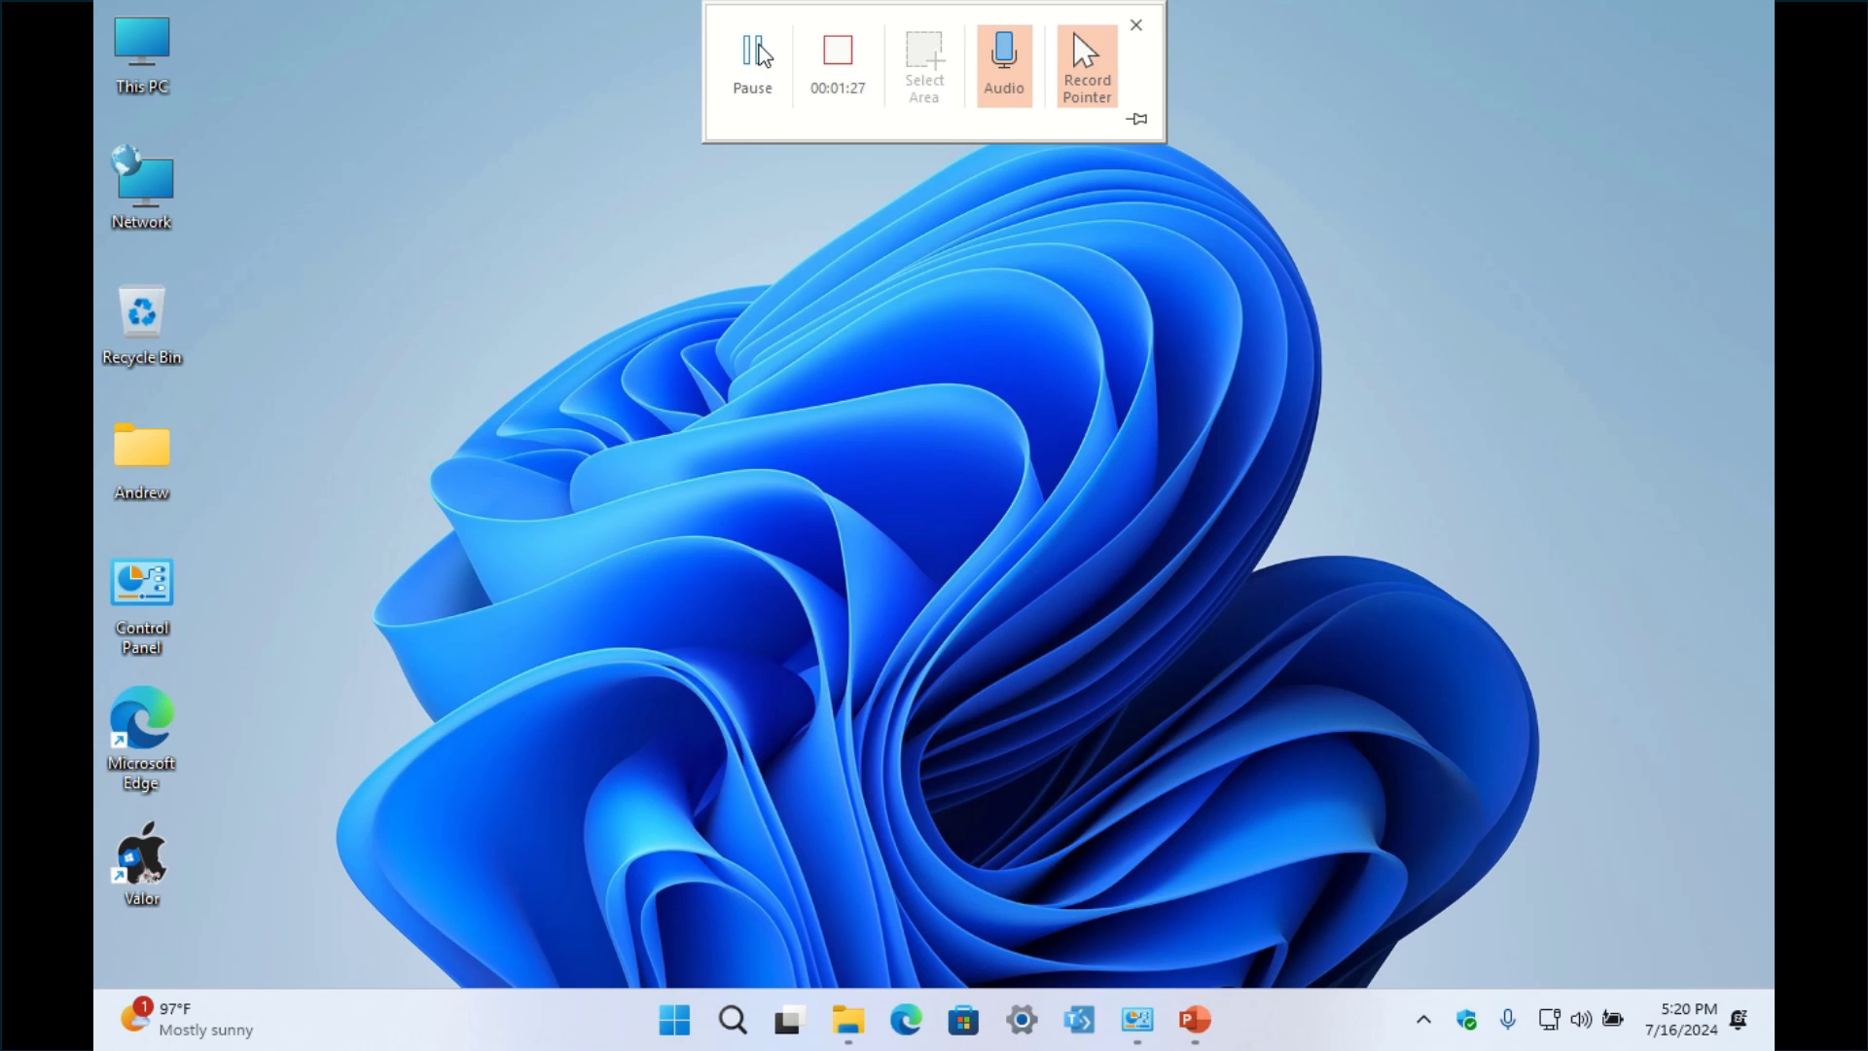
# Open the Run box and enter the winver command
pyautogui.press('super+r')
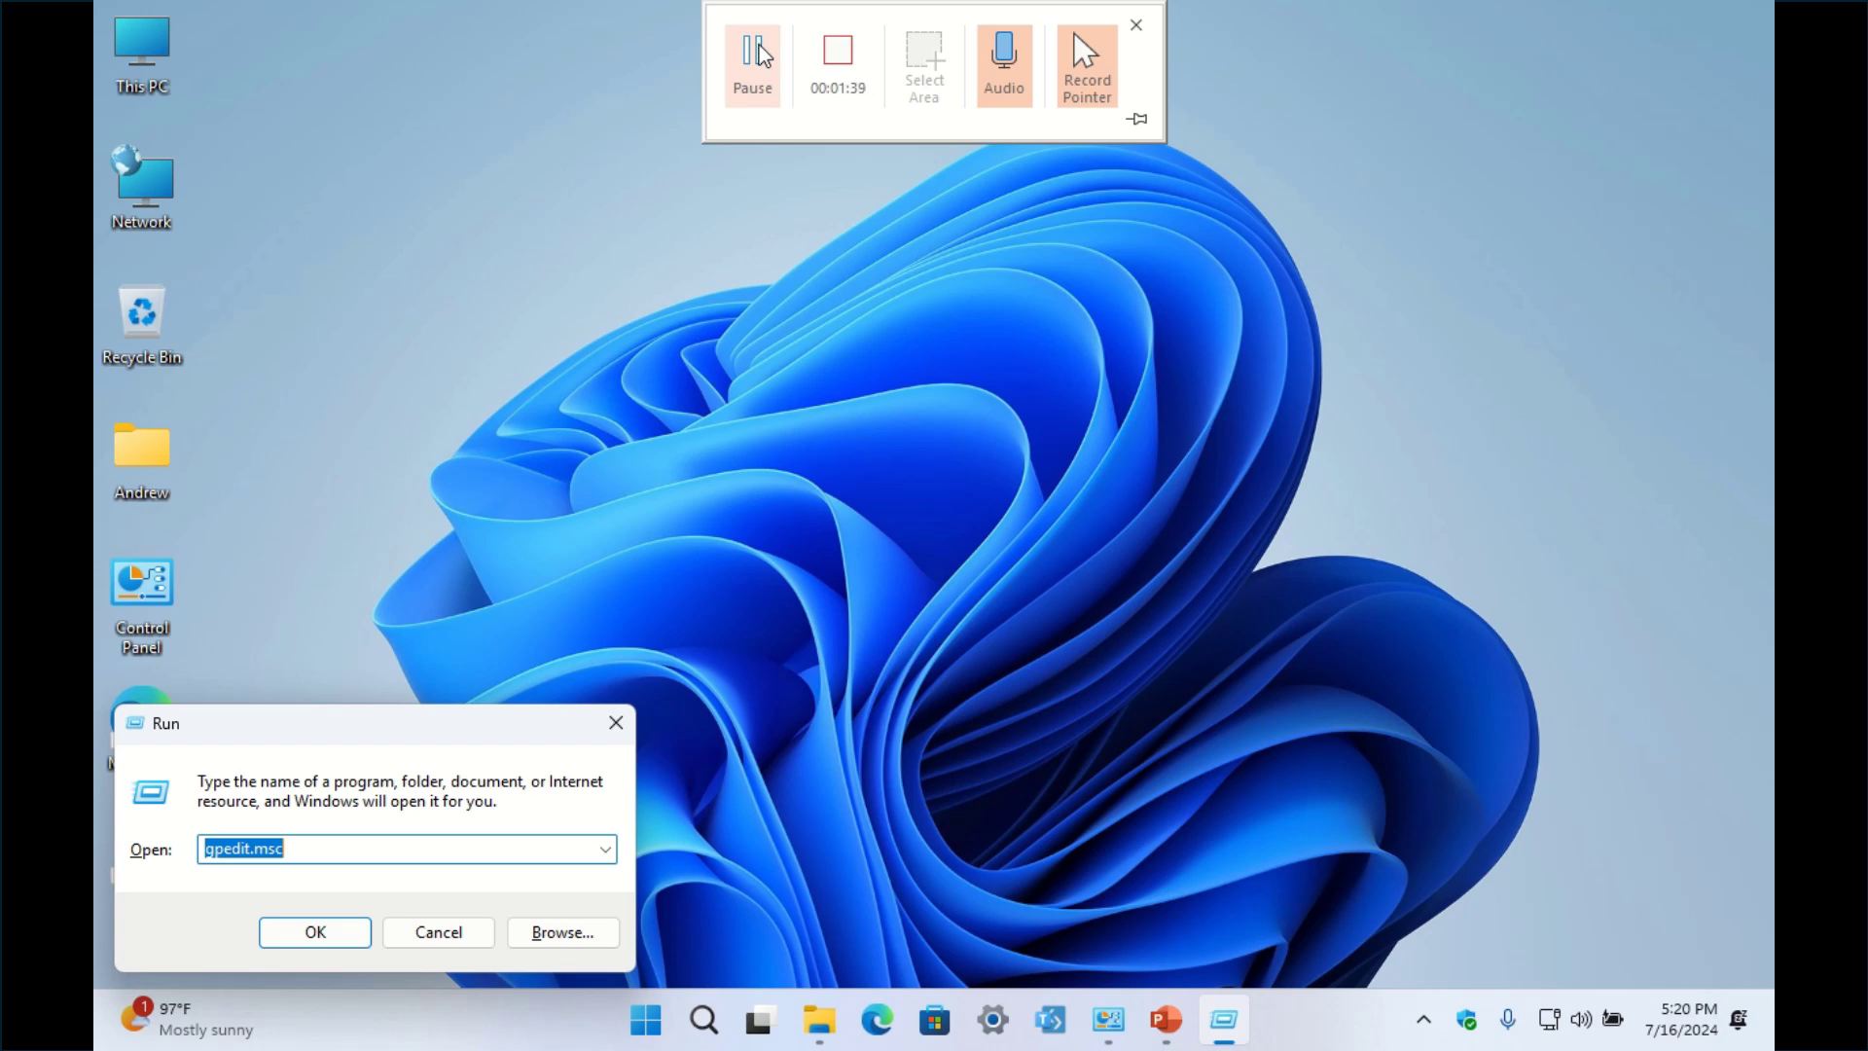
pyautogui.write('win')
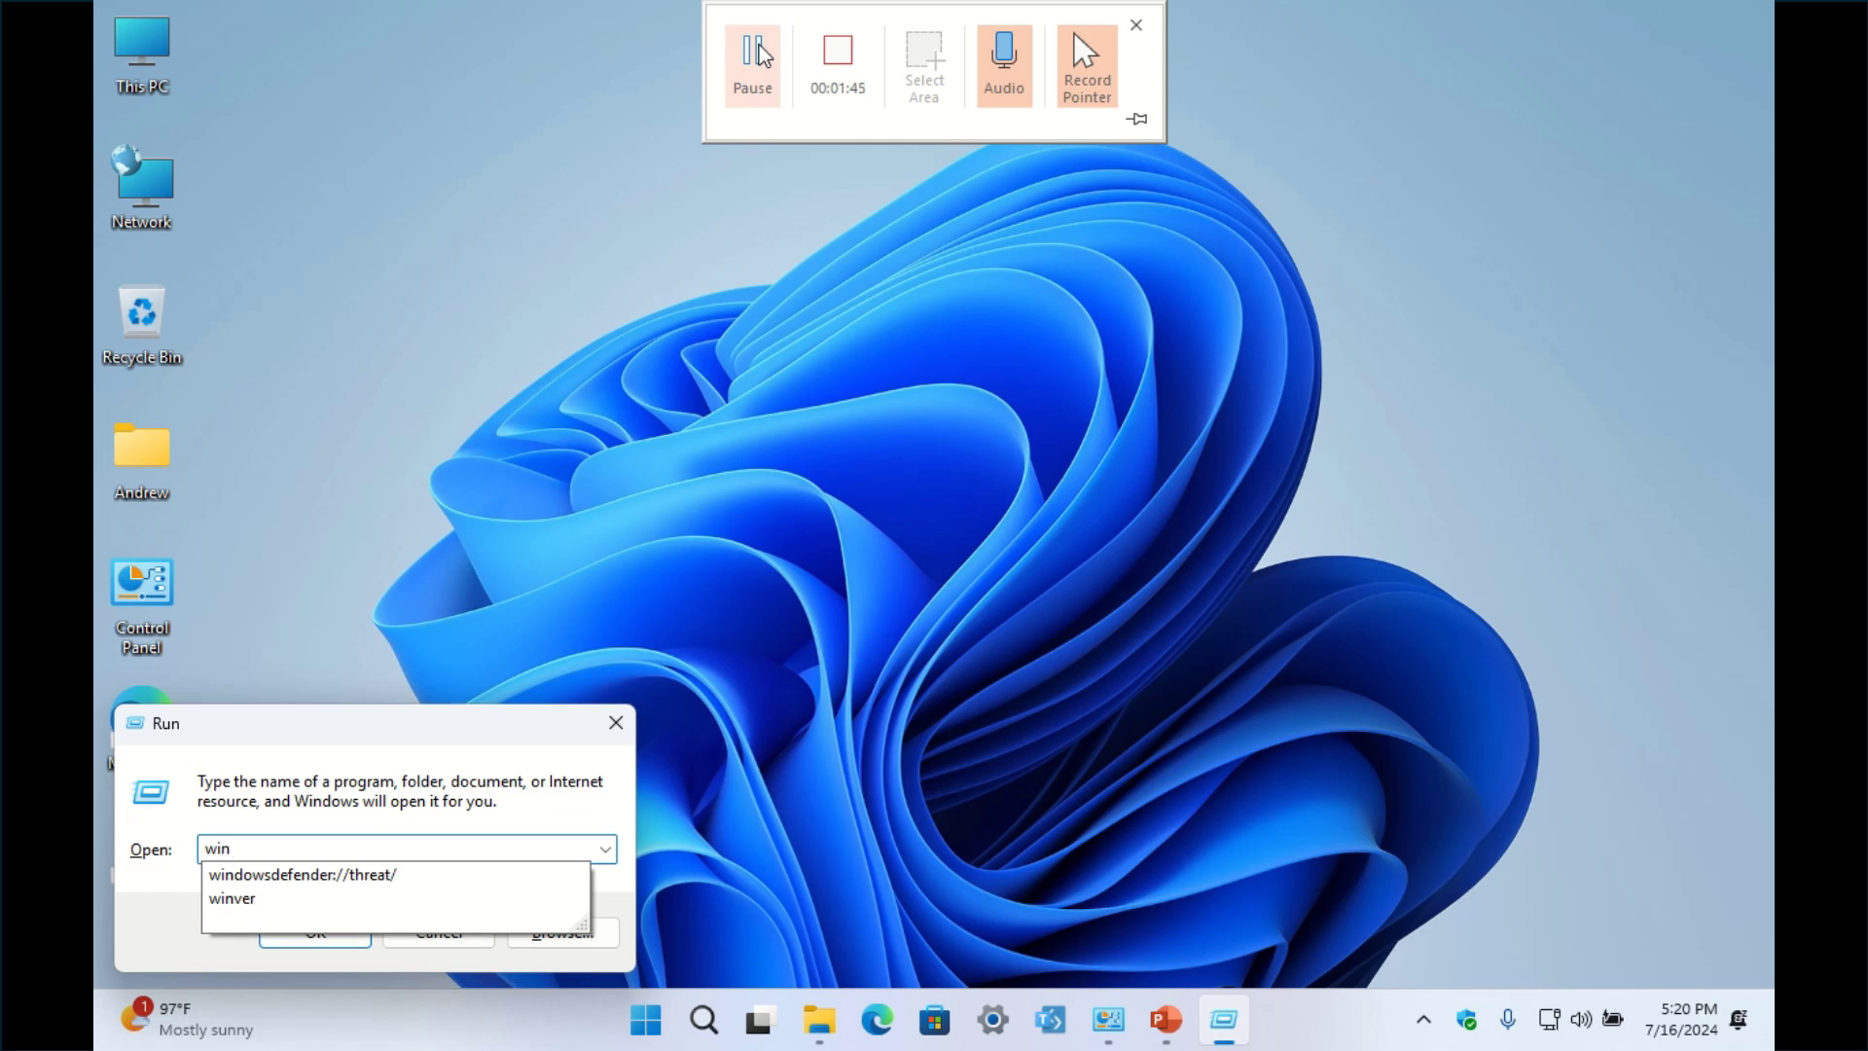
pyautogui.write('v')
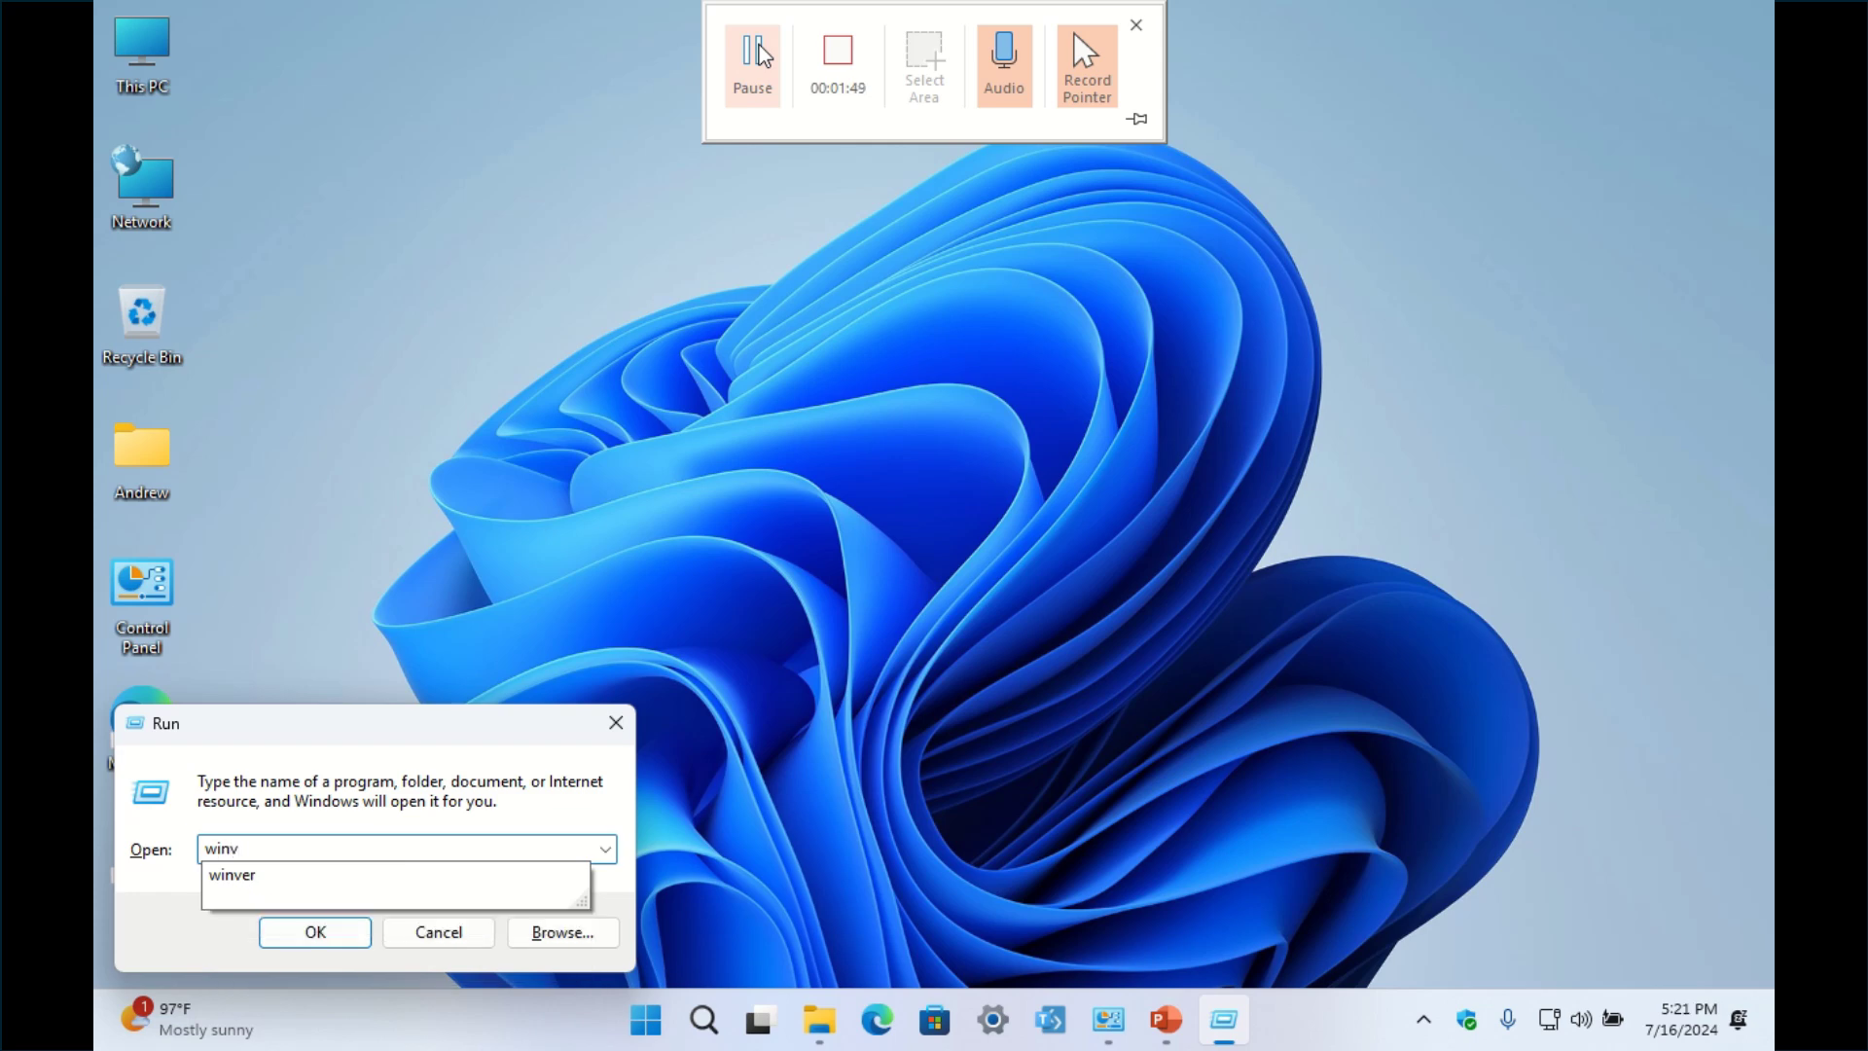
pyautogui.write('er')
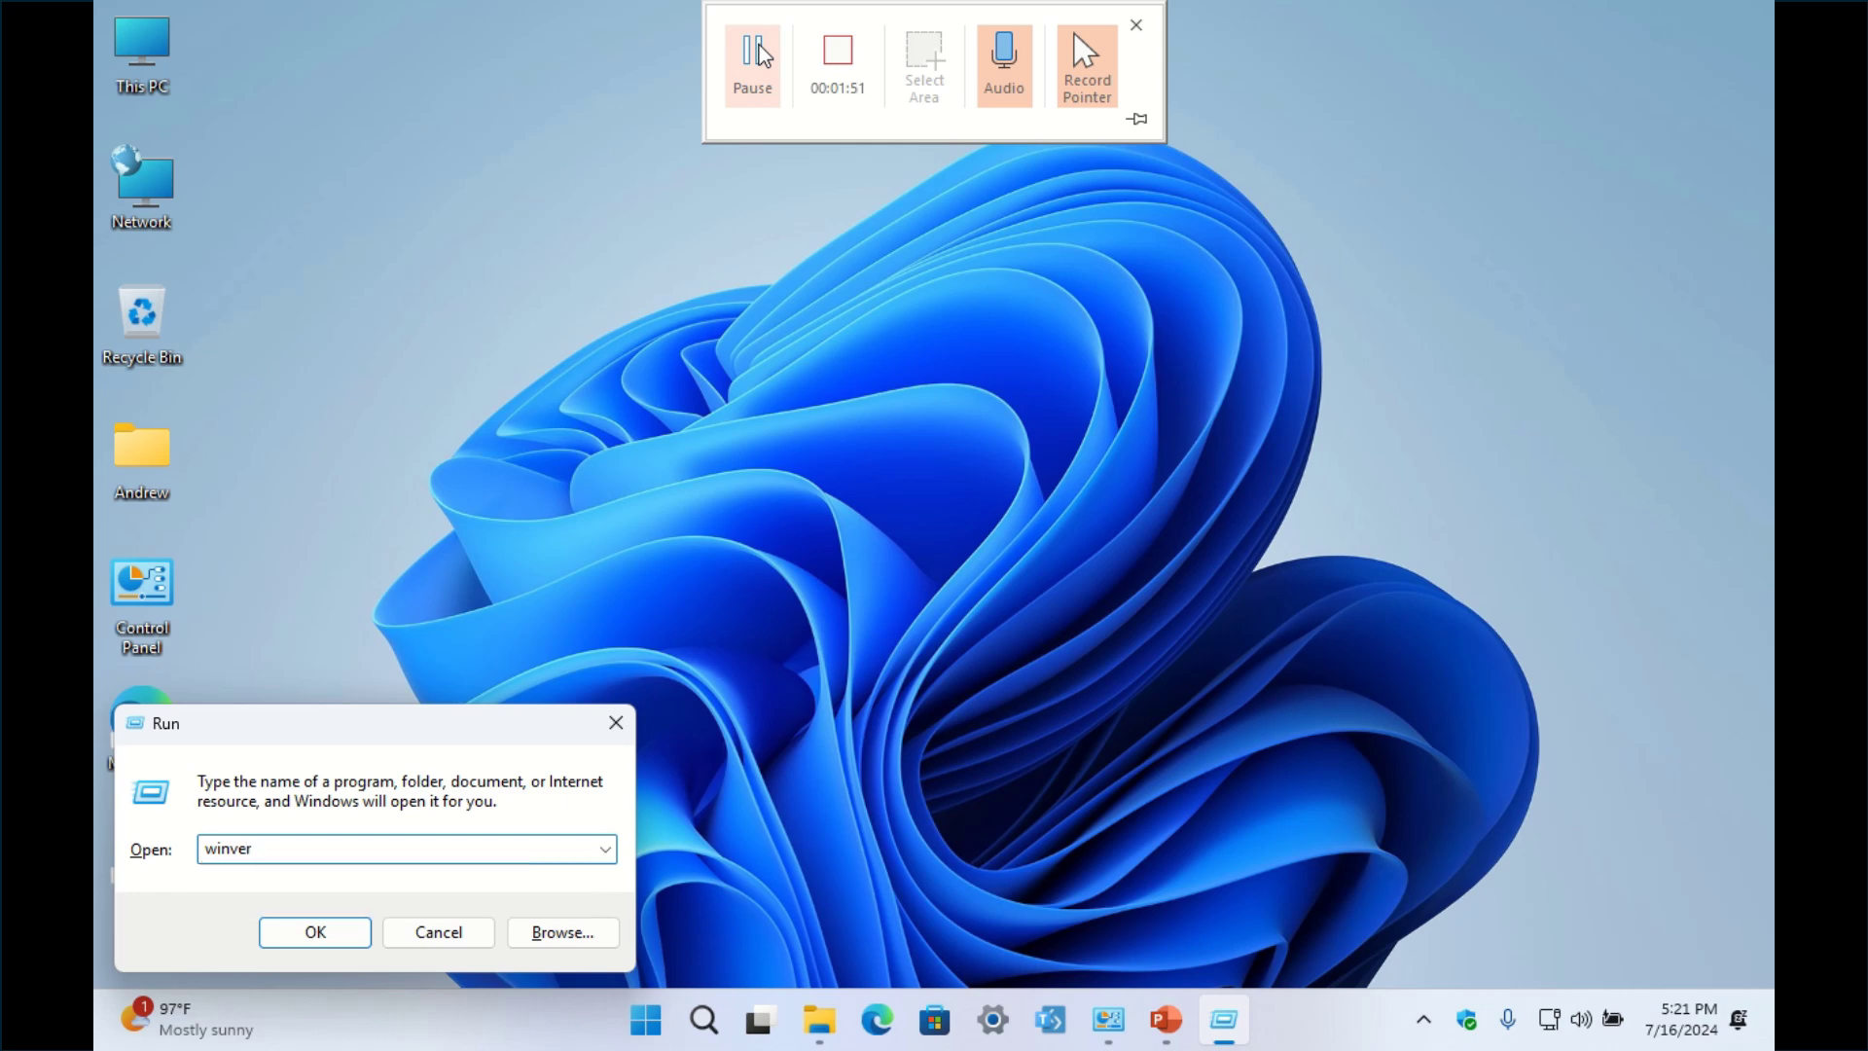
# Run winver to show Windows 11 Version 24H2, OS Build 26100.1150
pyautogui.press('Return')
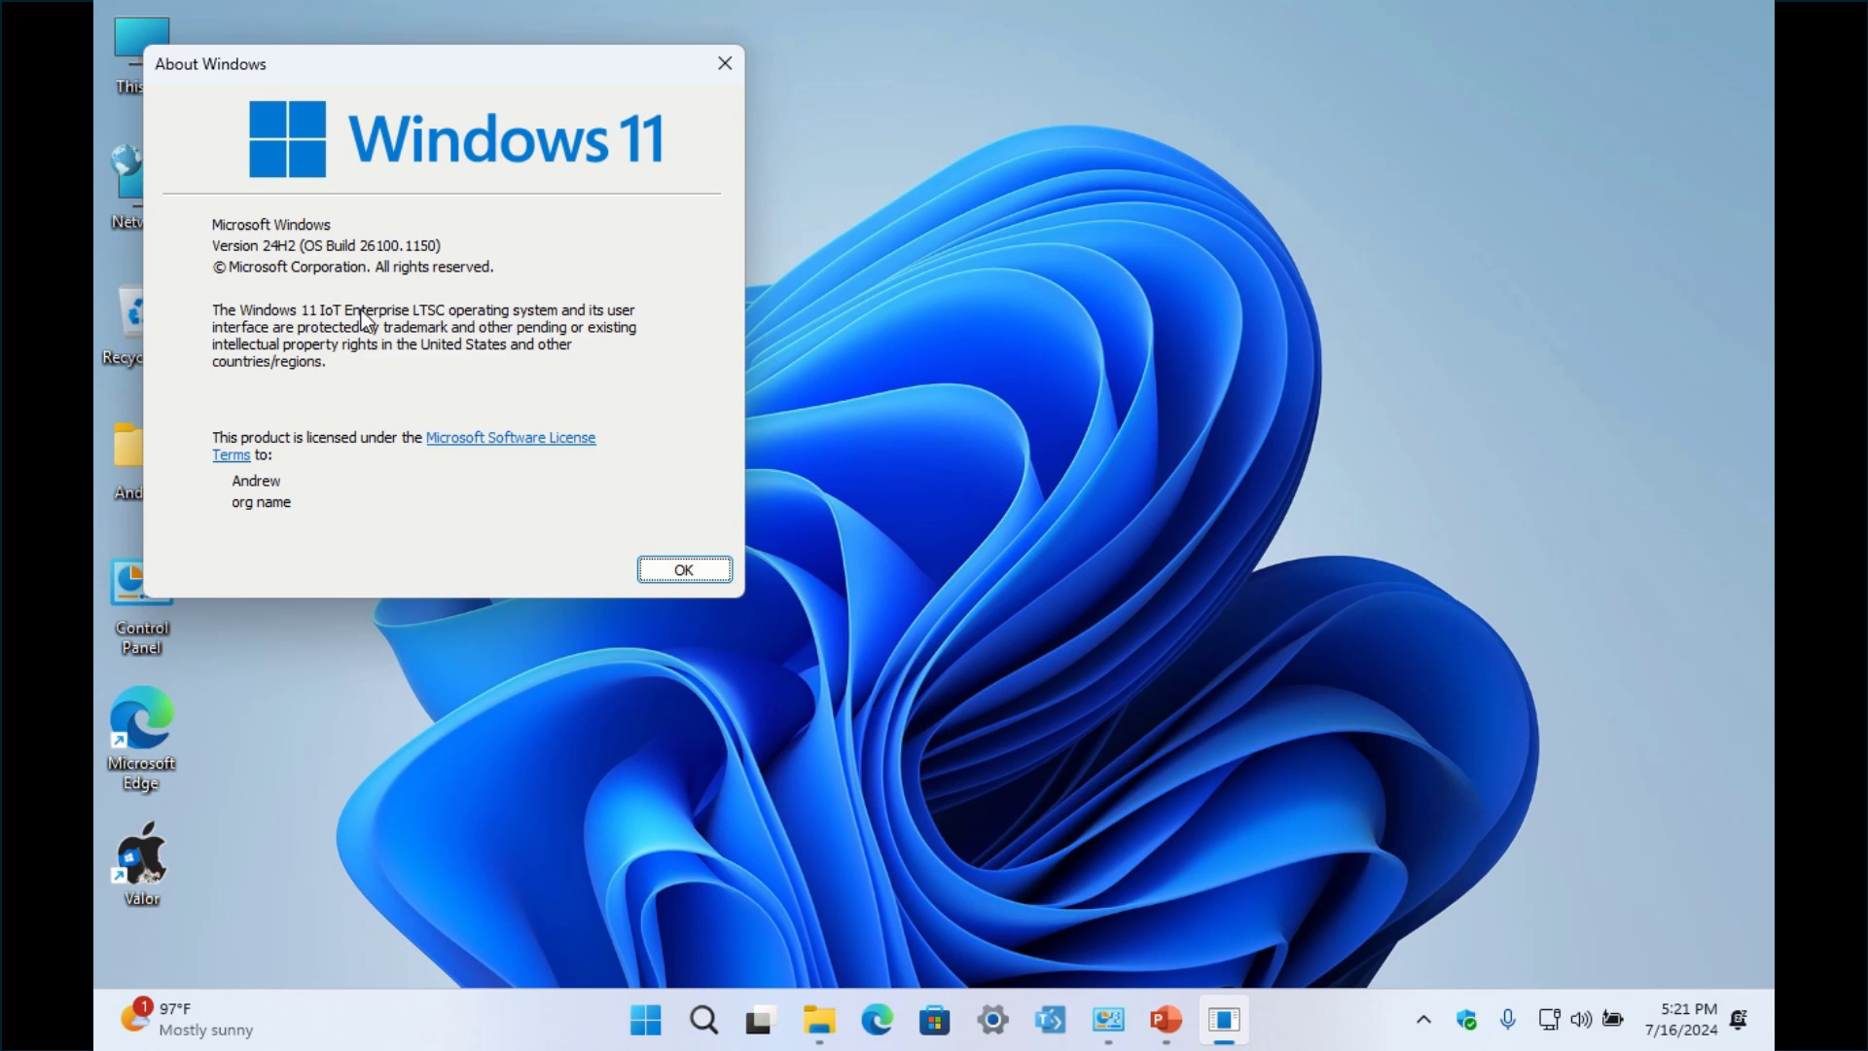
# Close About Windows and run gpedit.msc from Run to open the Local Group Policy Editor
pyautogui.click(697, 569)
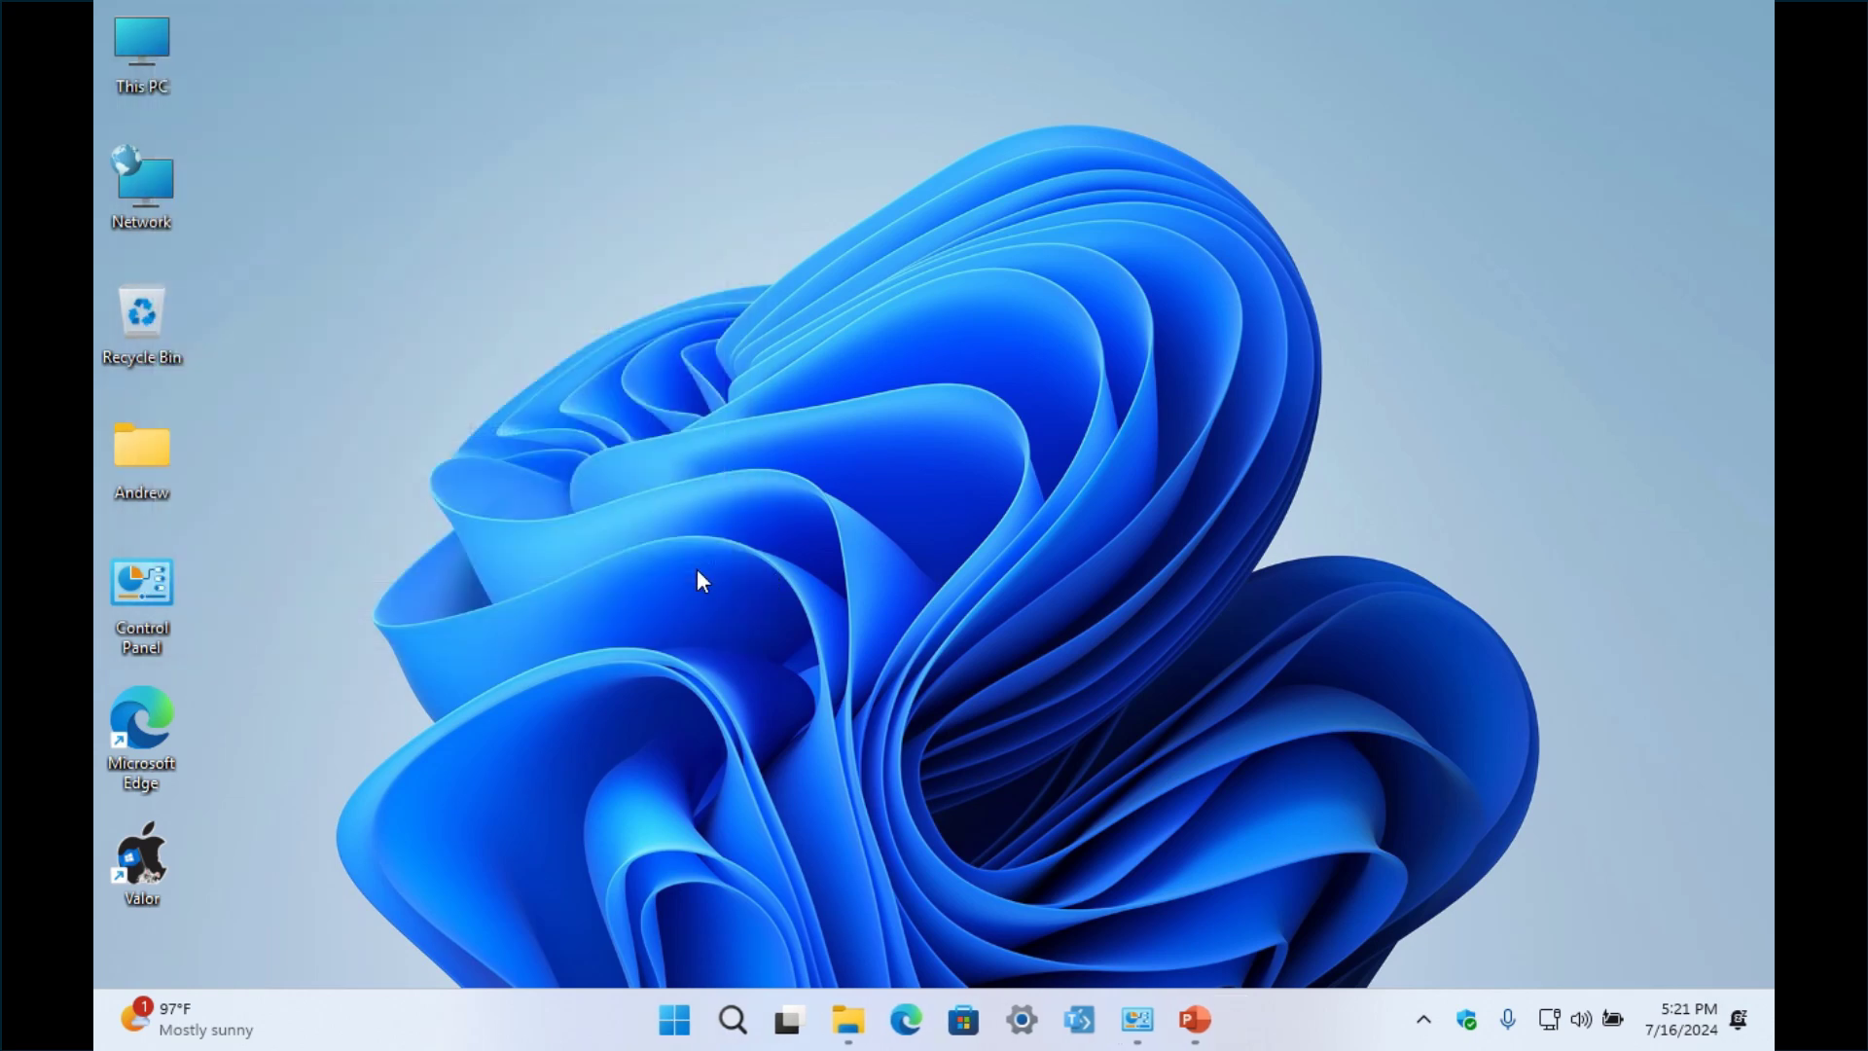
pyautogui.press('super+r')
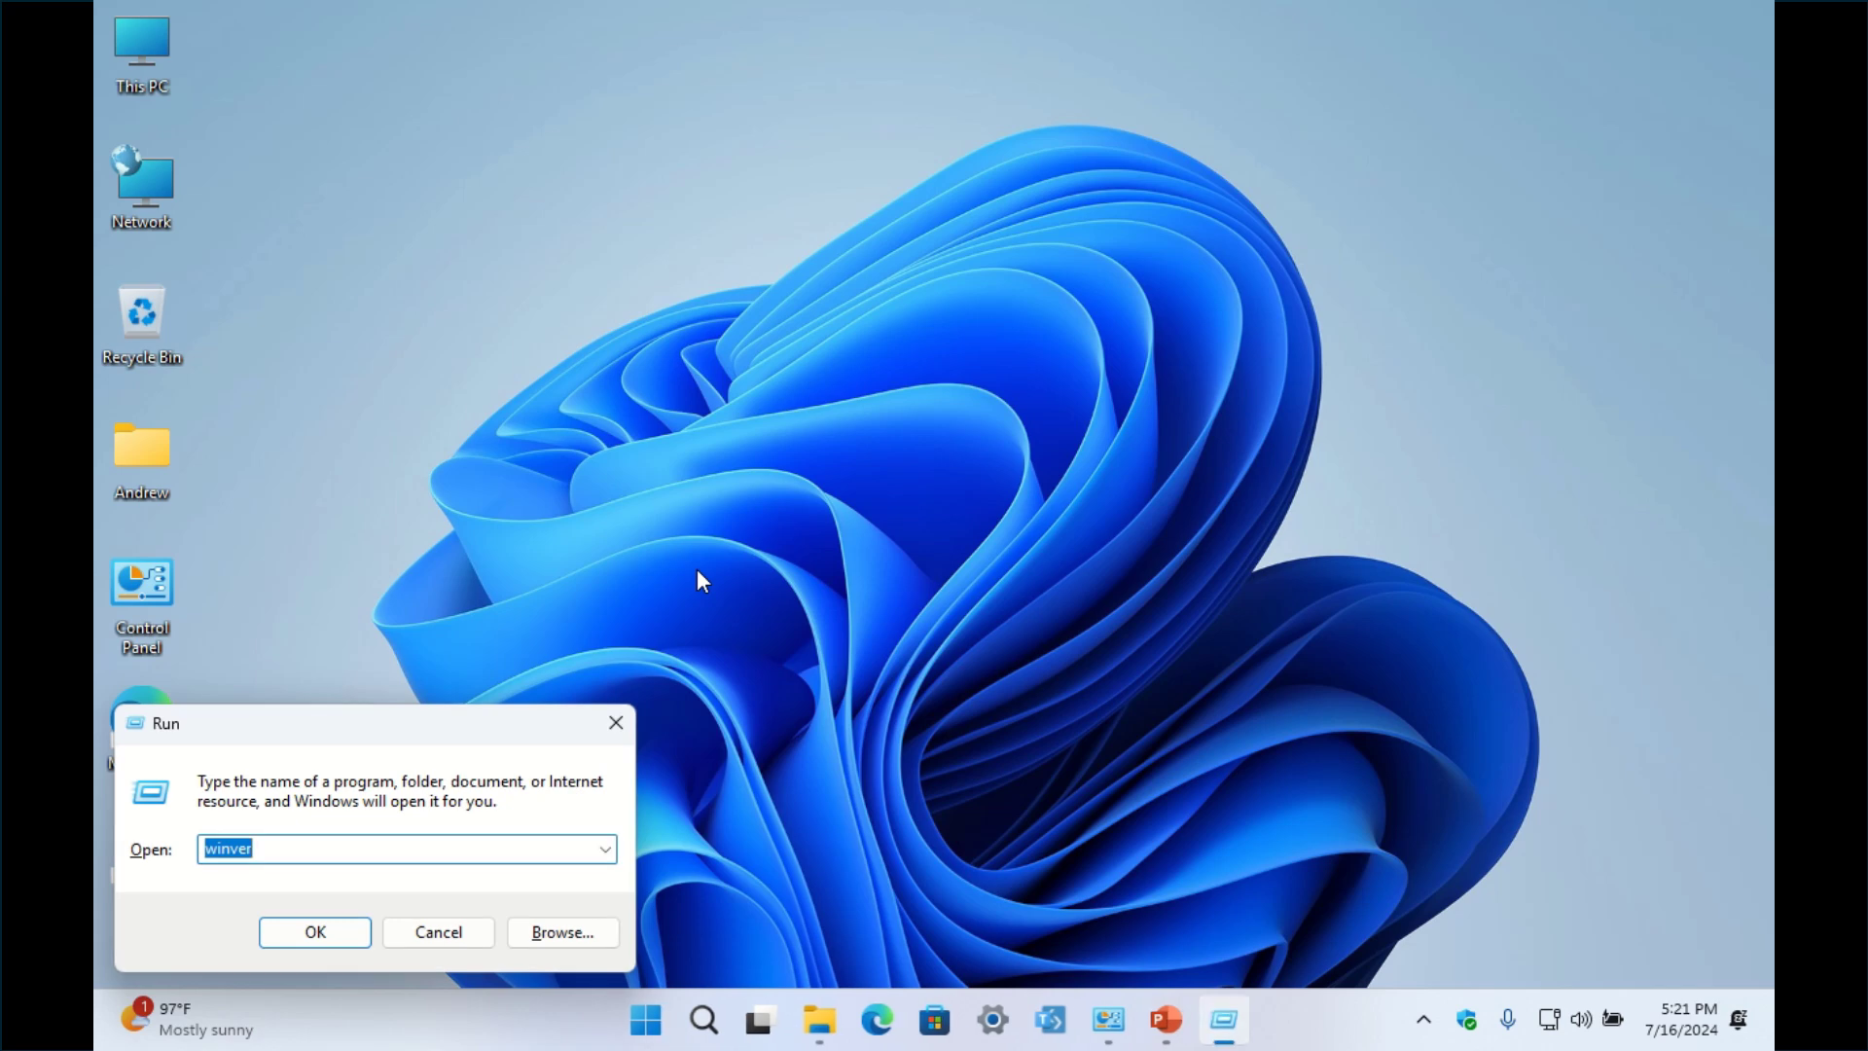
pyautogui.press('Down')
pyautogui.press('End')
pyautogui.press('Return')
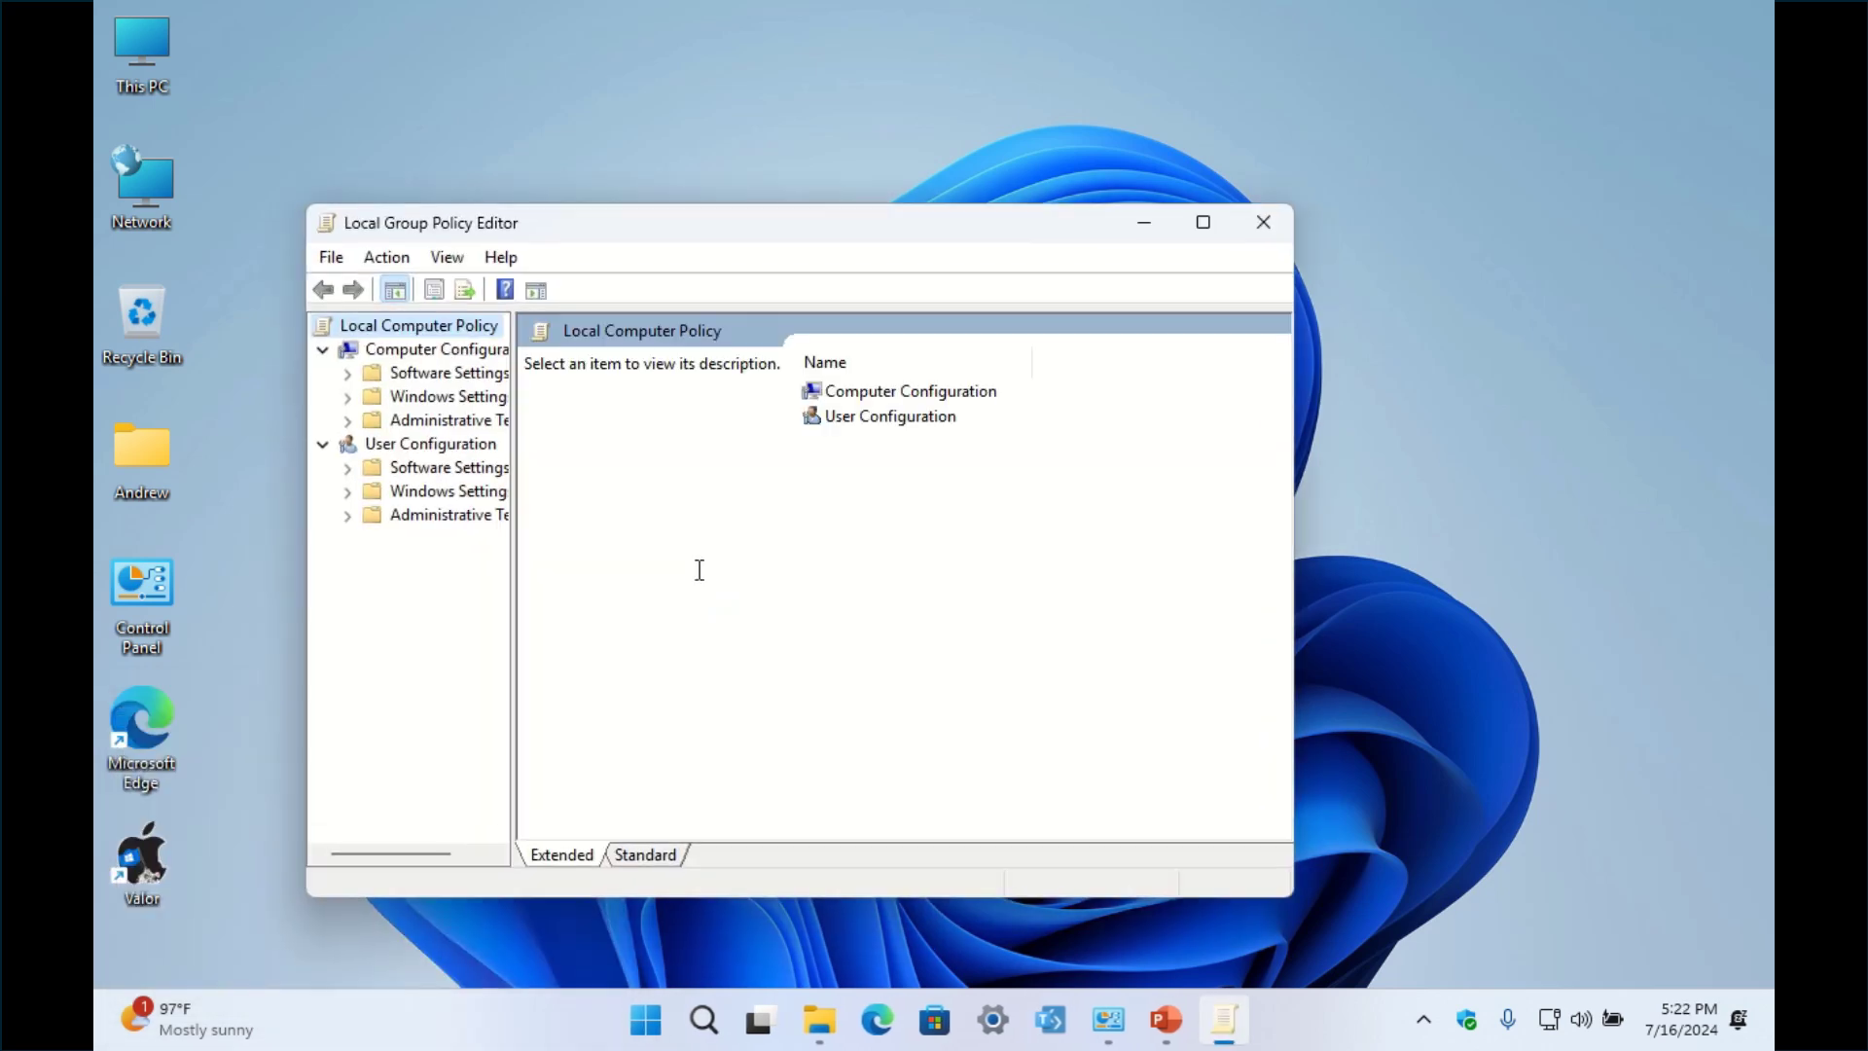
# Maximize the editor, widen the tree pane, and expand Computer Configuration > Administrative Templates
pyautogui.click(1214, 228)
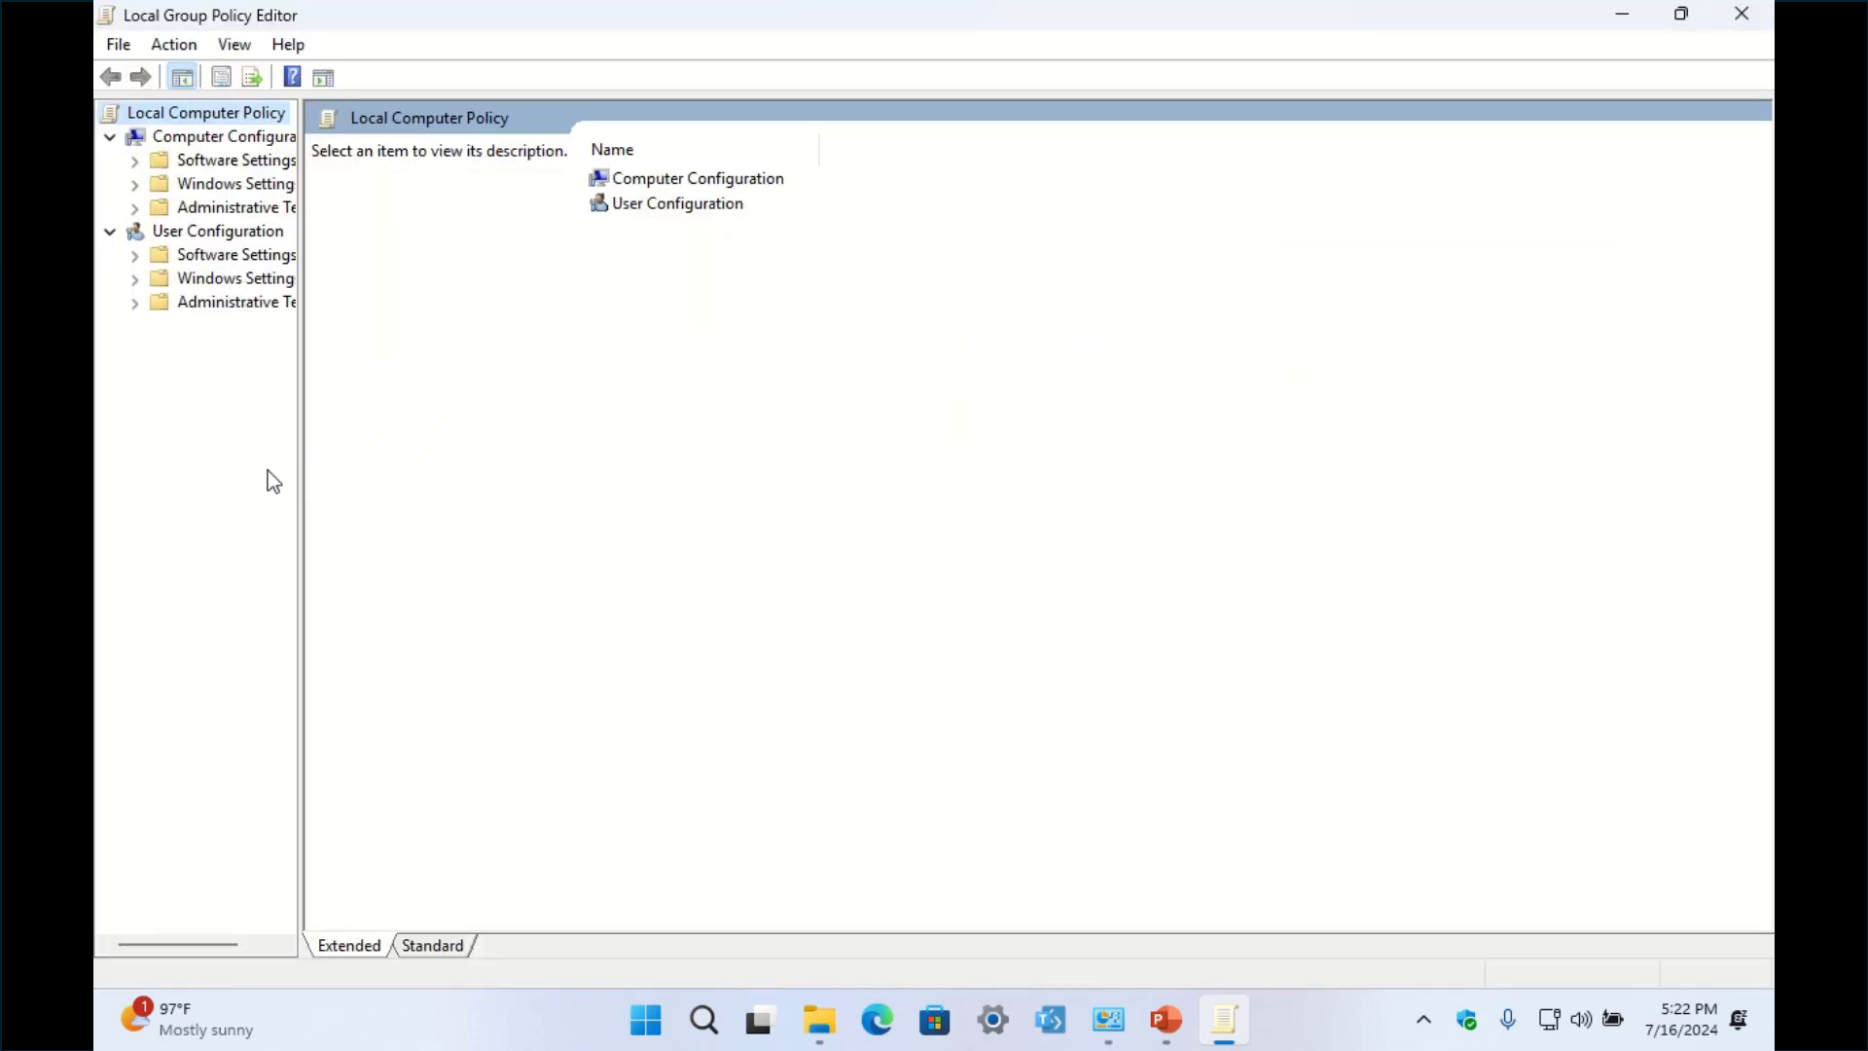
pyautogui.moveTo(300, 471); pyautogui.dragTo(422, 471)
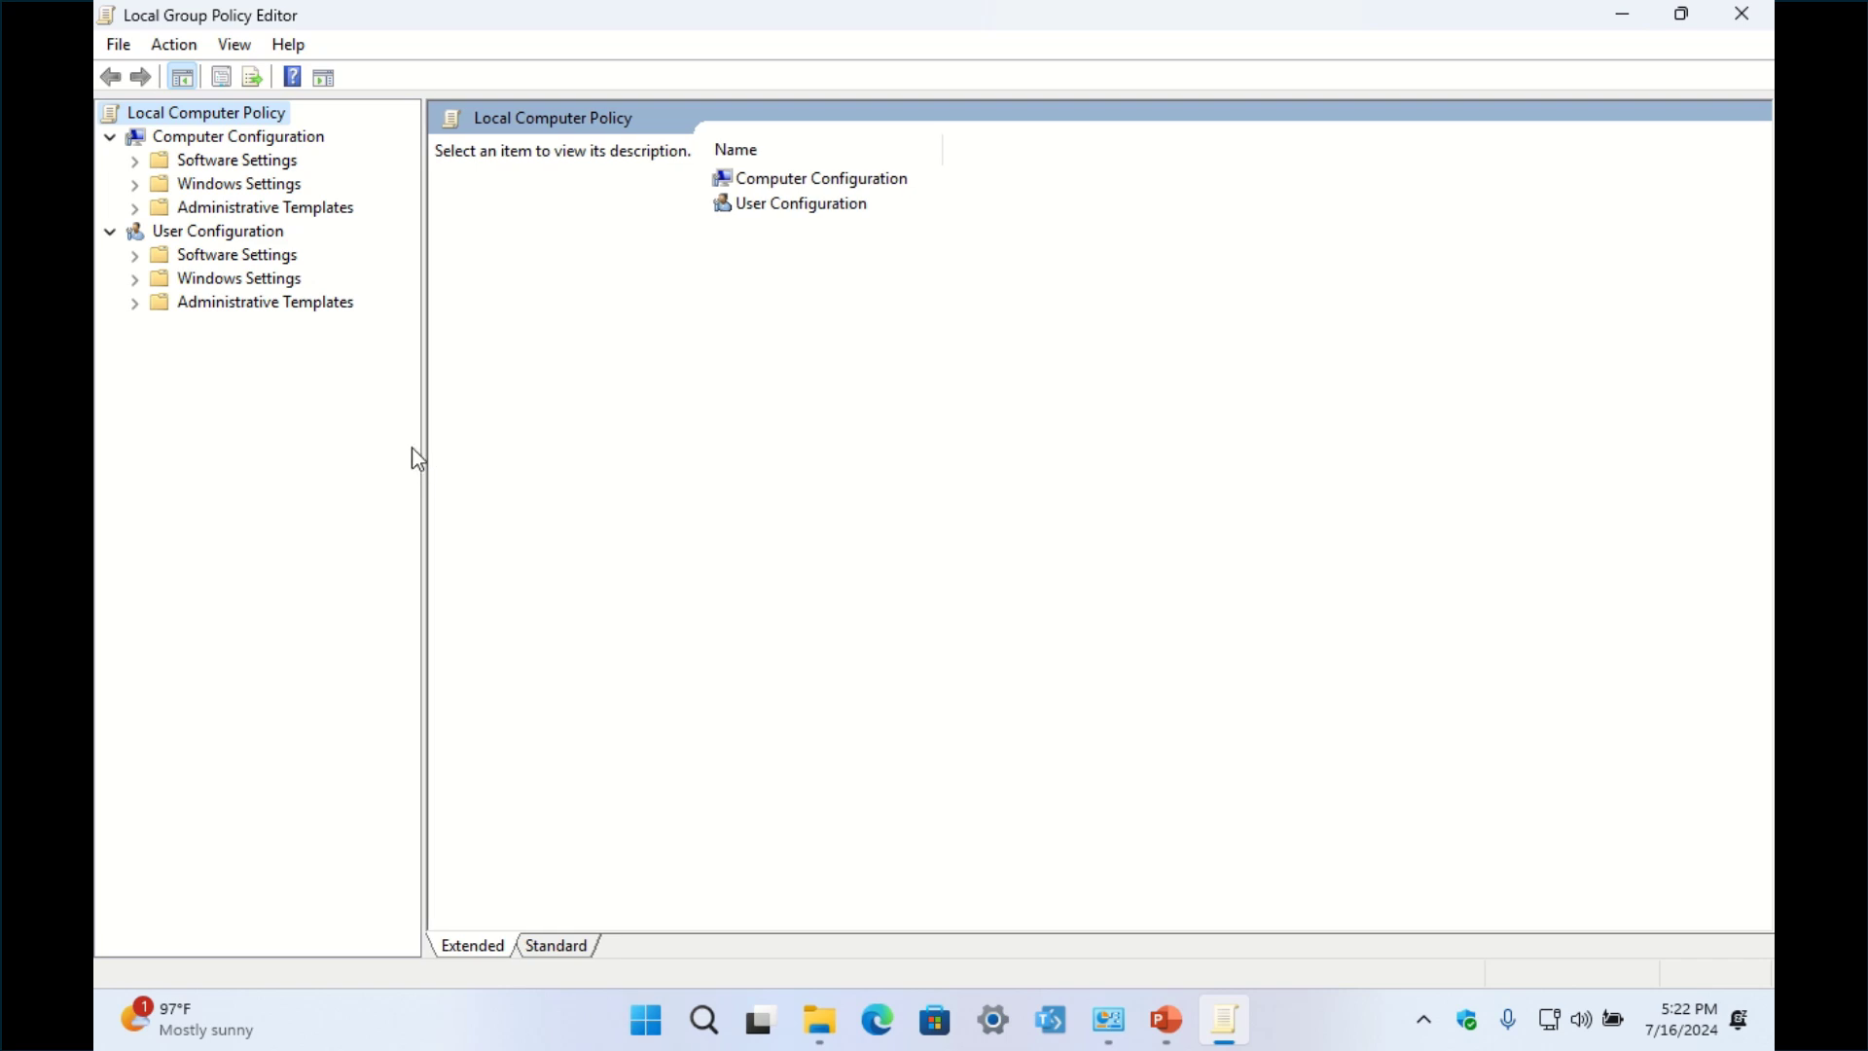
pyautogui.click(215, 142)
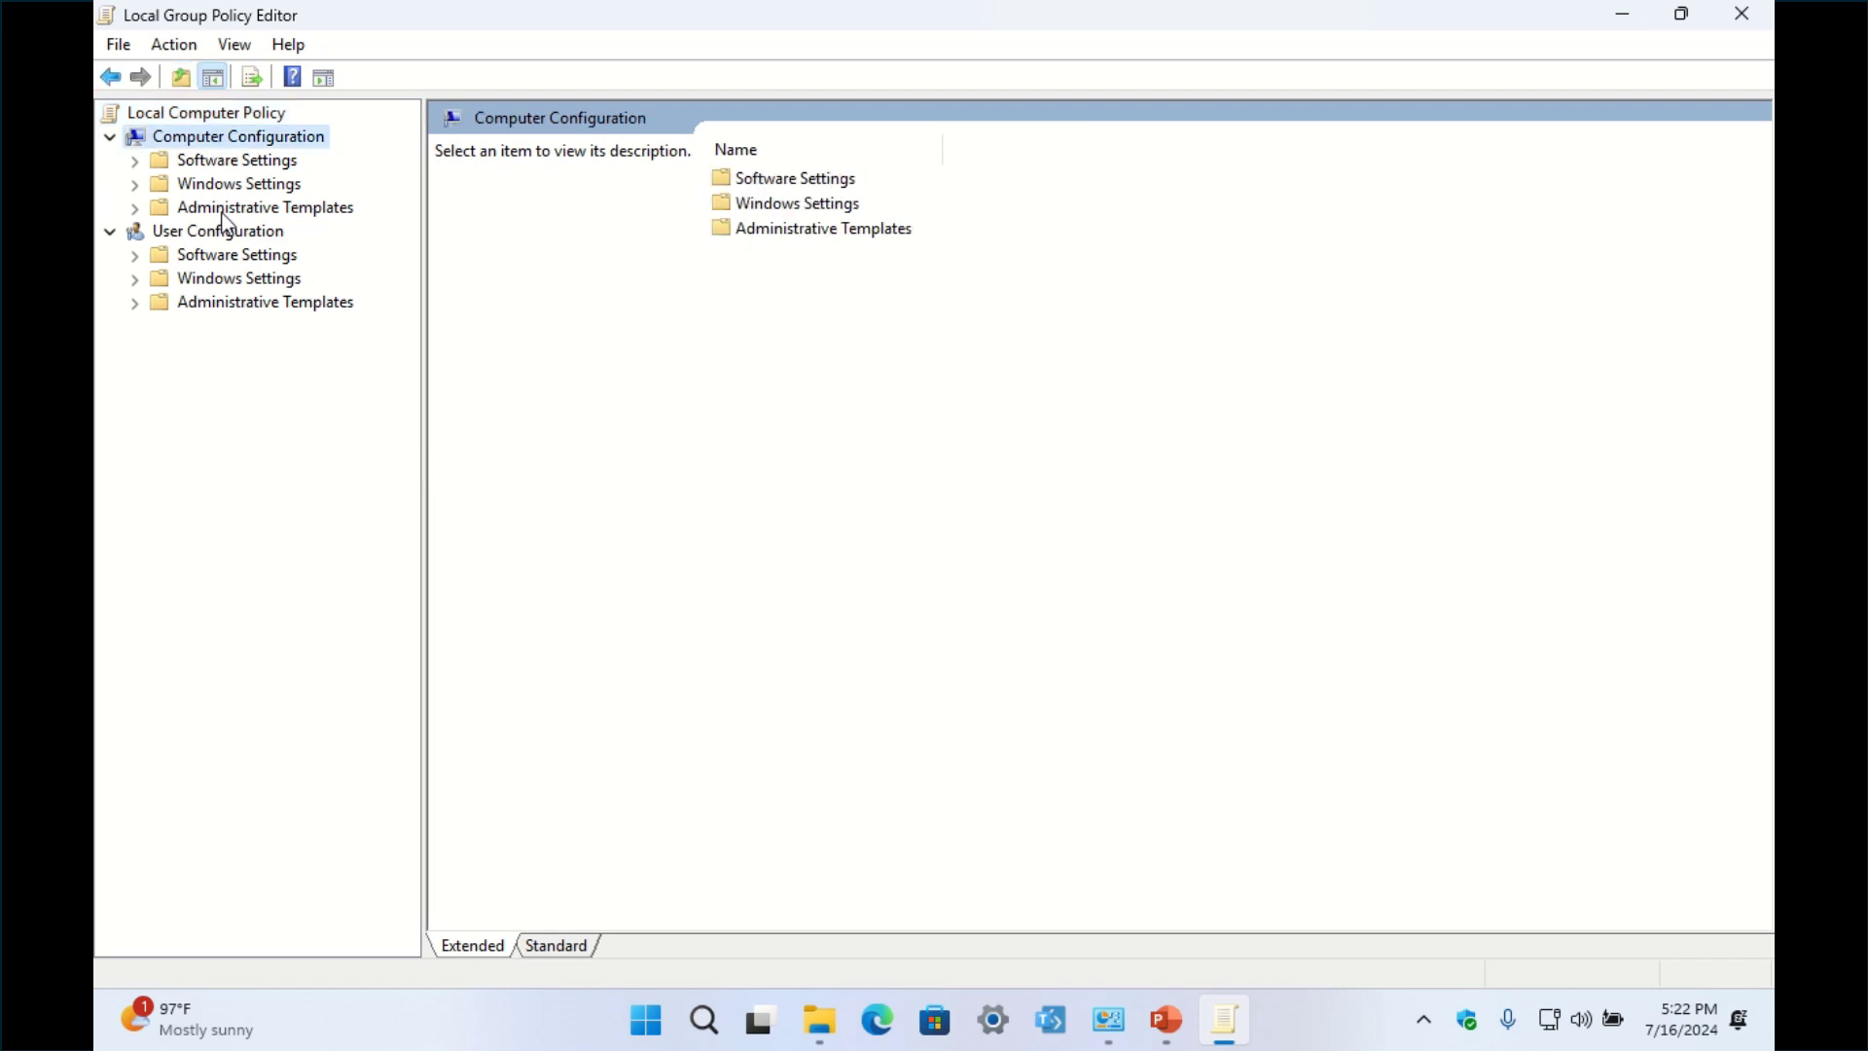
pyautogui.click(135, 209)
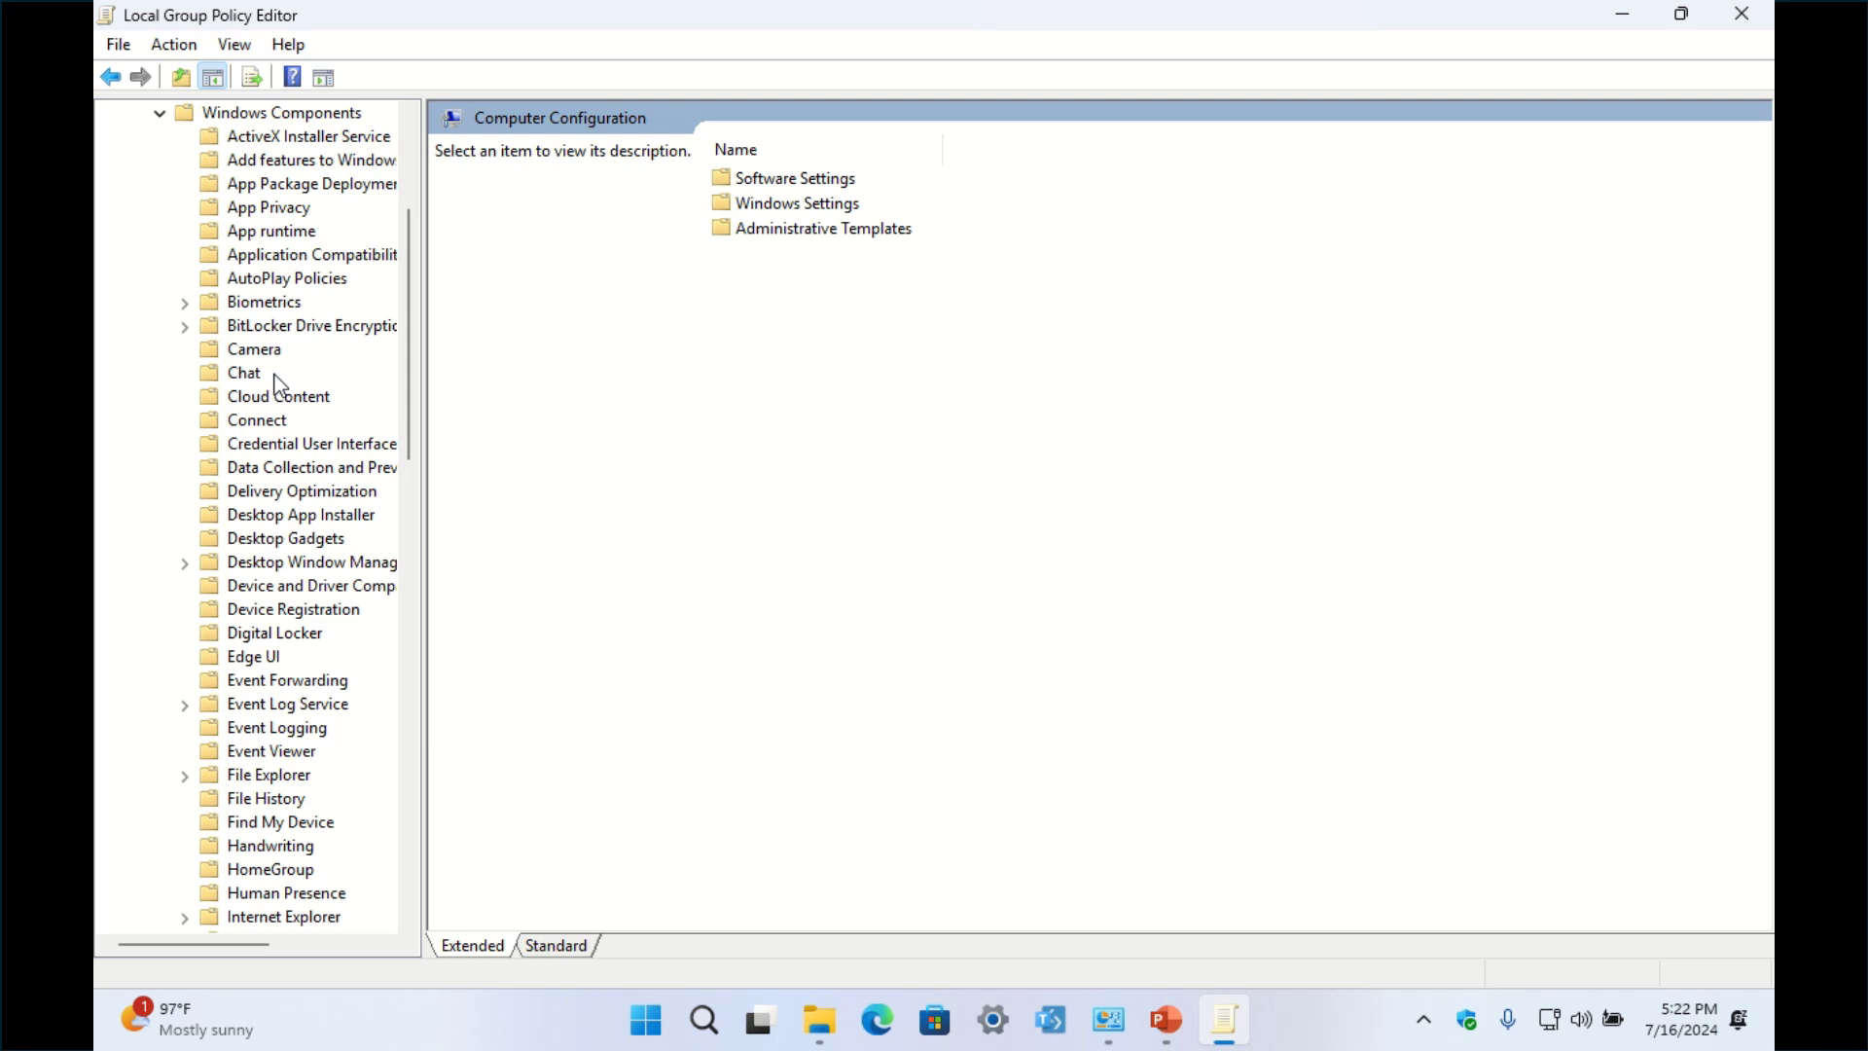
pyautogui.scroll(-9, 279, 386)
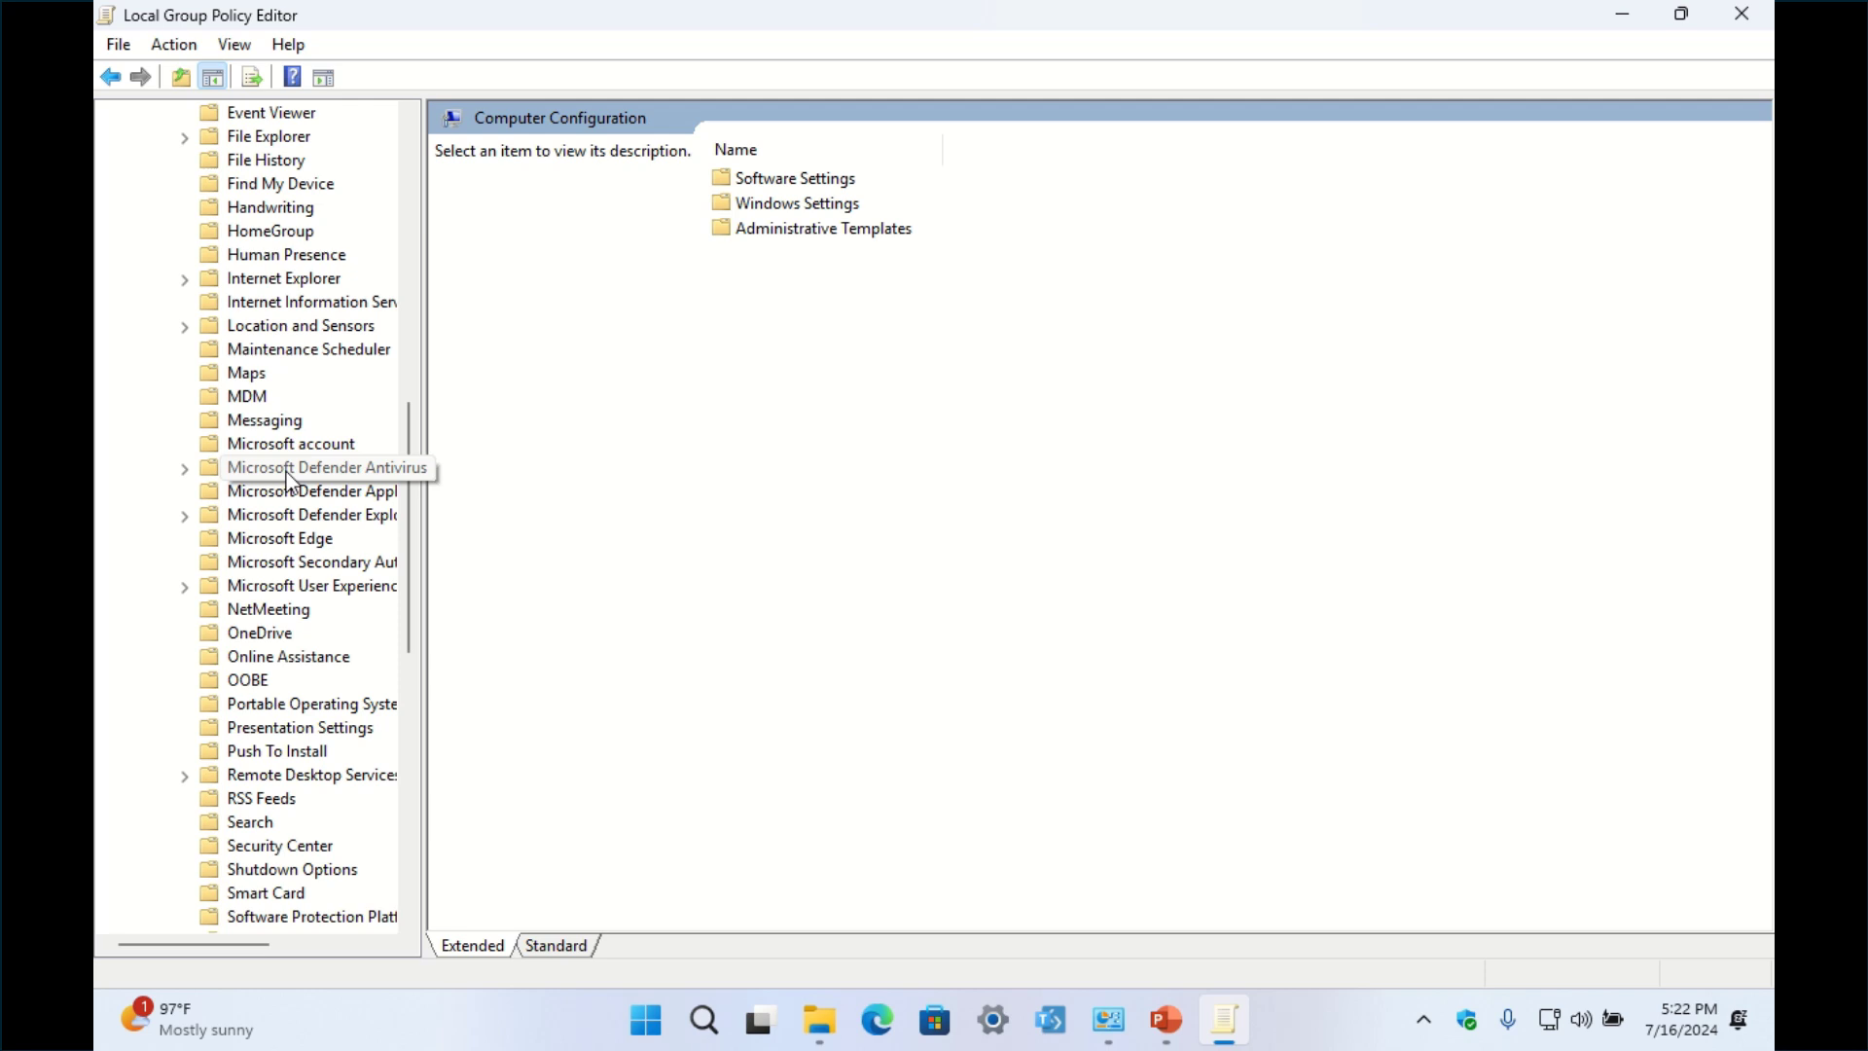
# Open 'Turn off real-time protection' under Microsoft Defender Antivirus > Real-time Protection
pyautogui.click(283, 468)
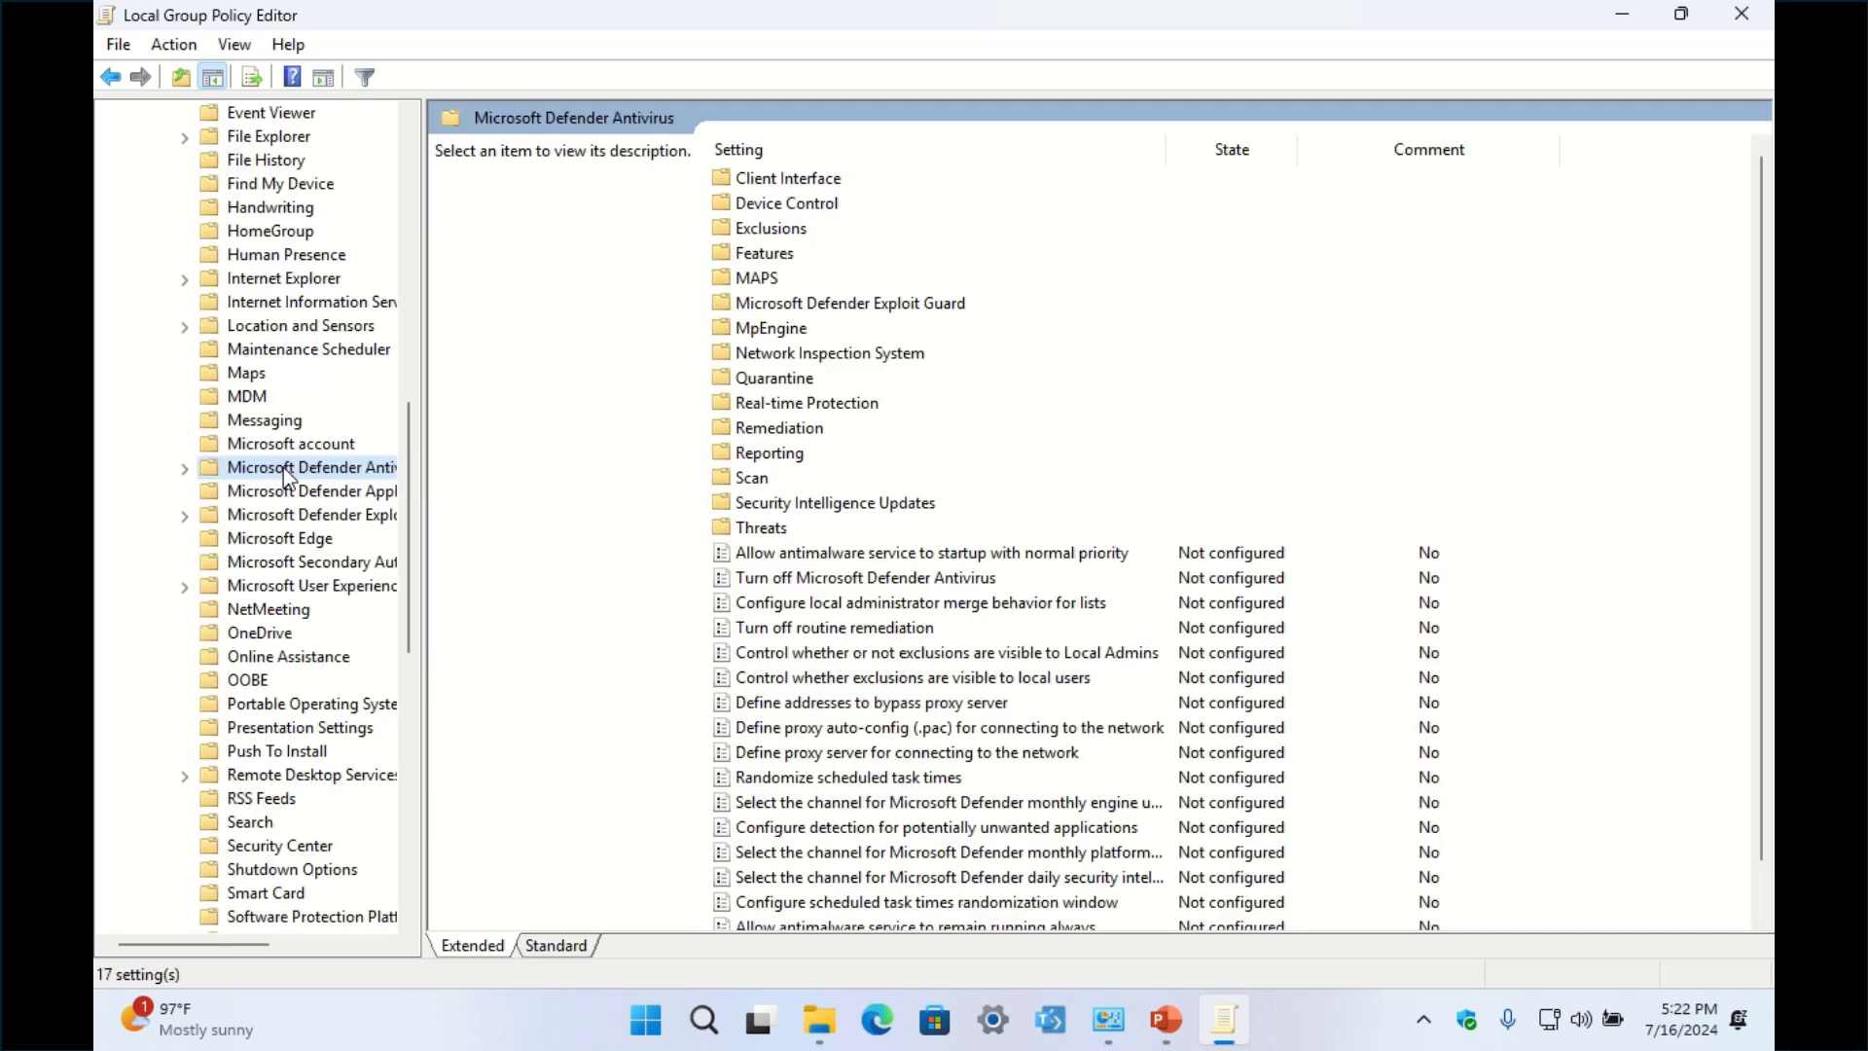
pyautogui.doubleClick(835, 399)
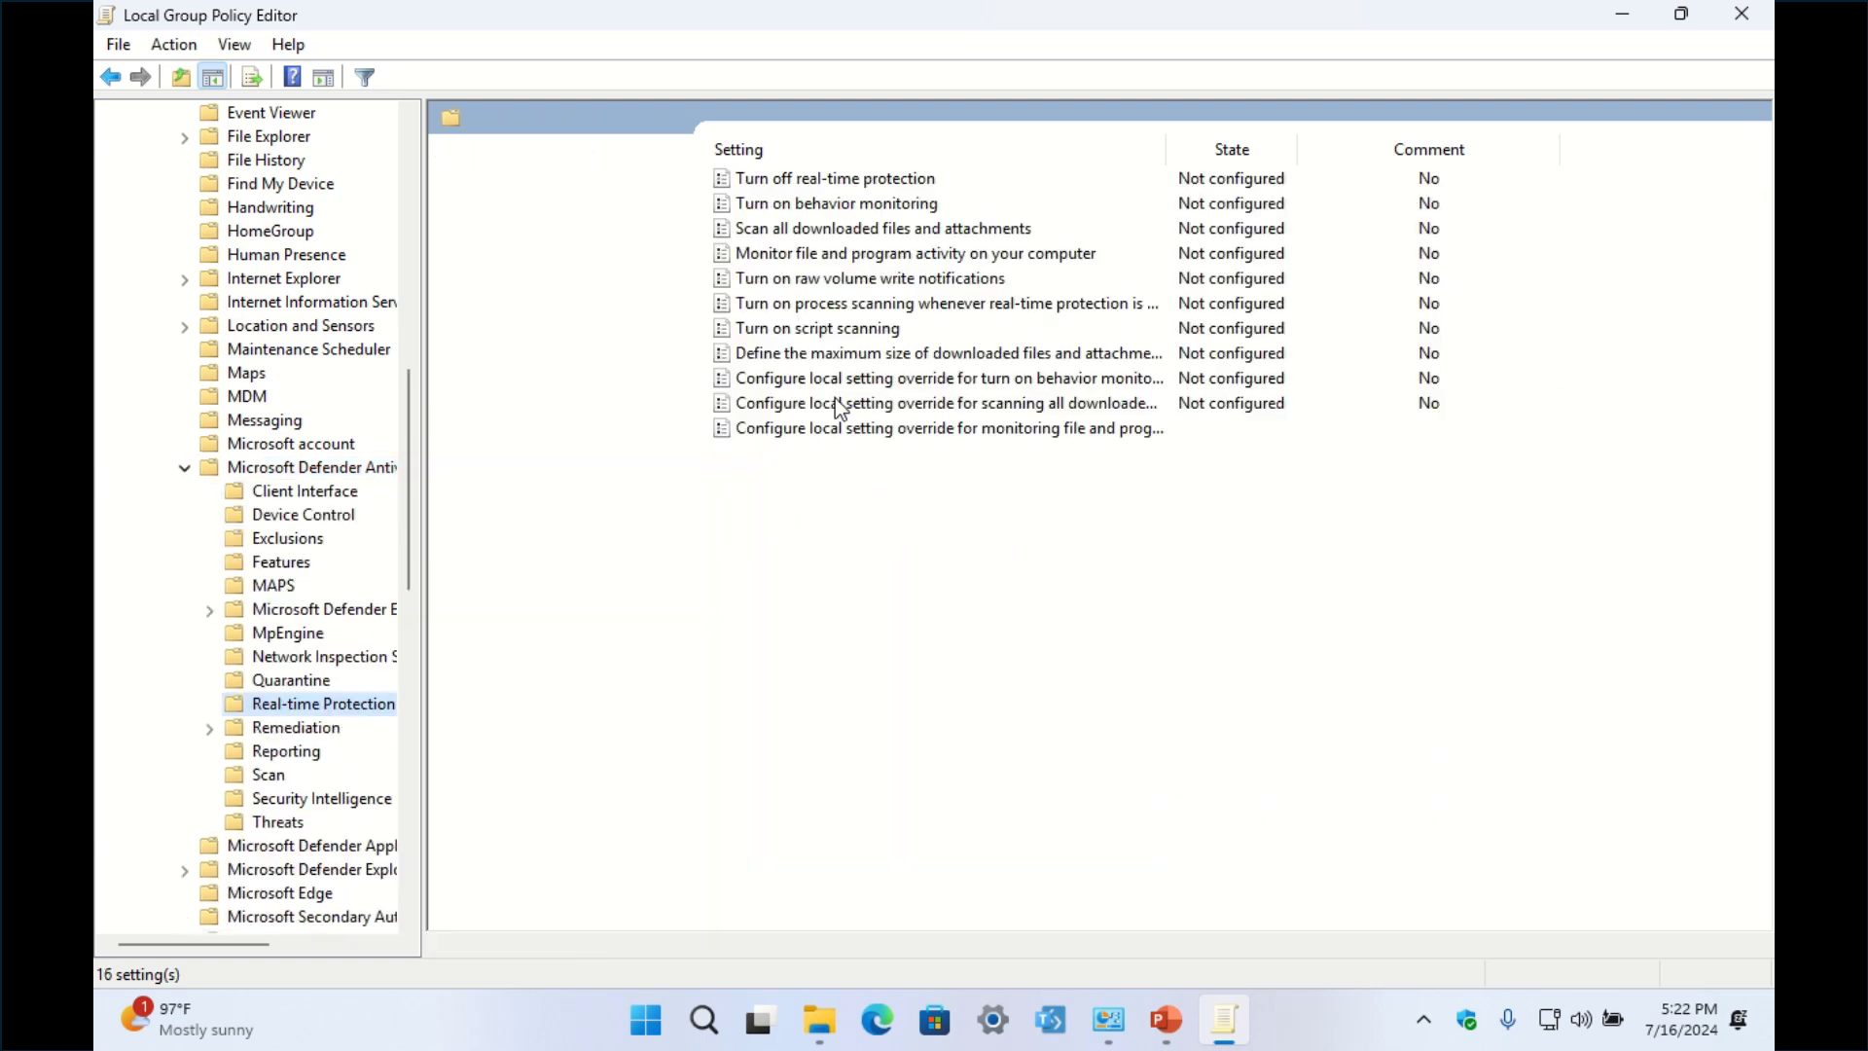
pyautogui.click(861, 185)
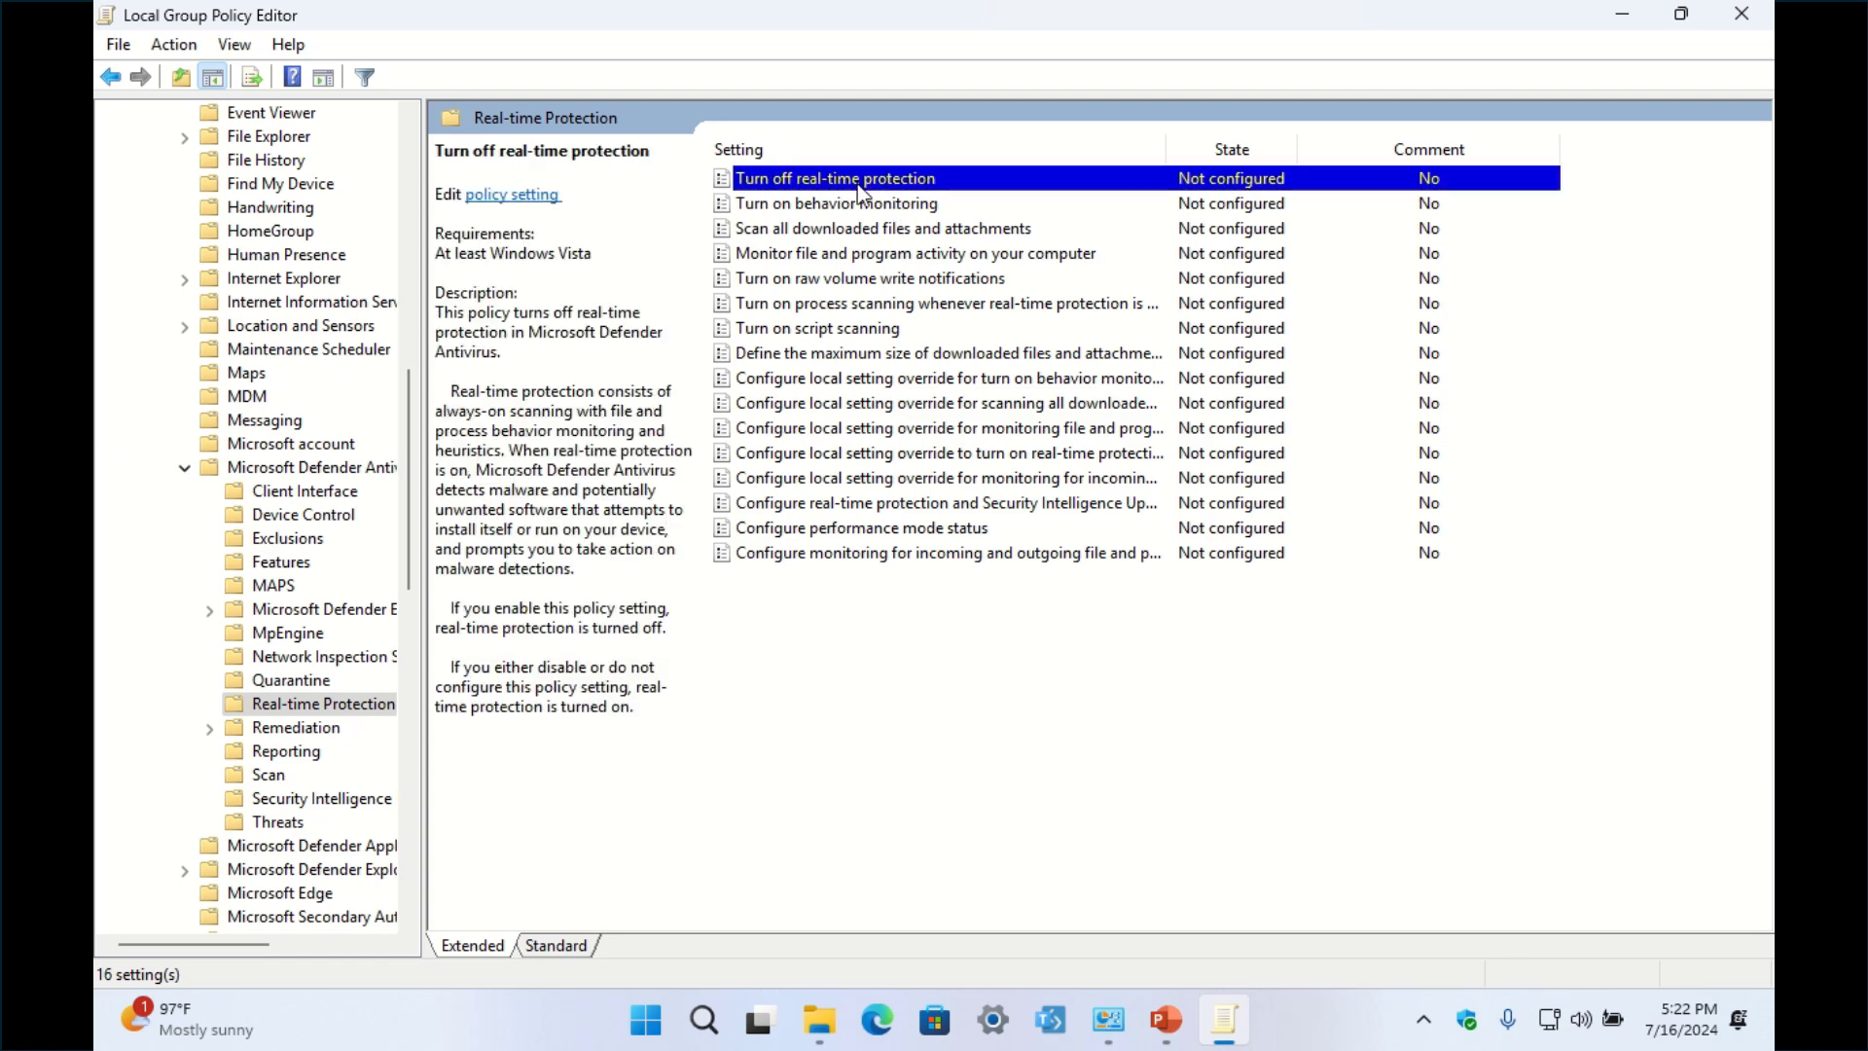
pyautogui.doubleClick(860, 185)
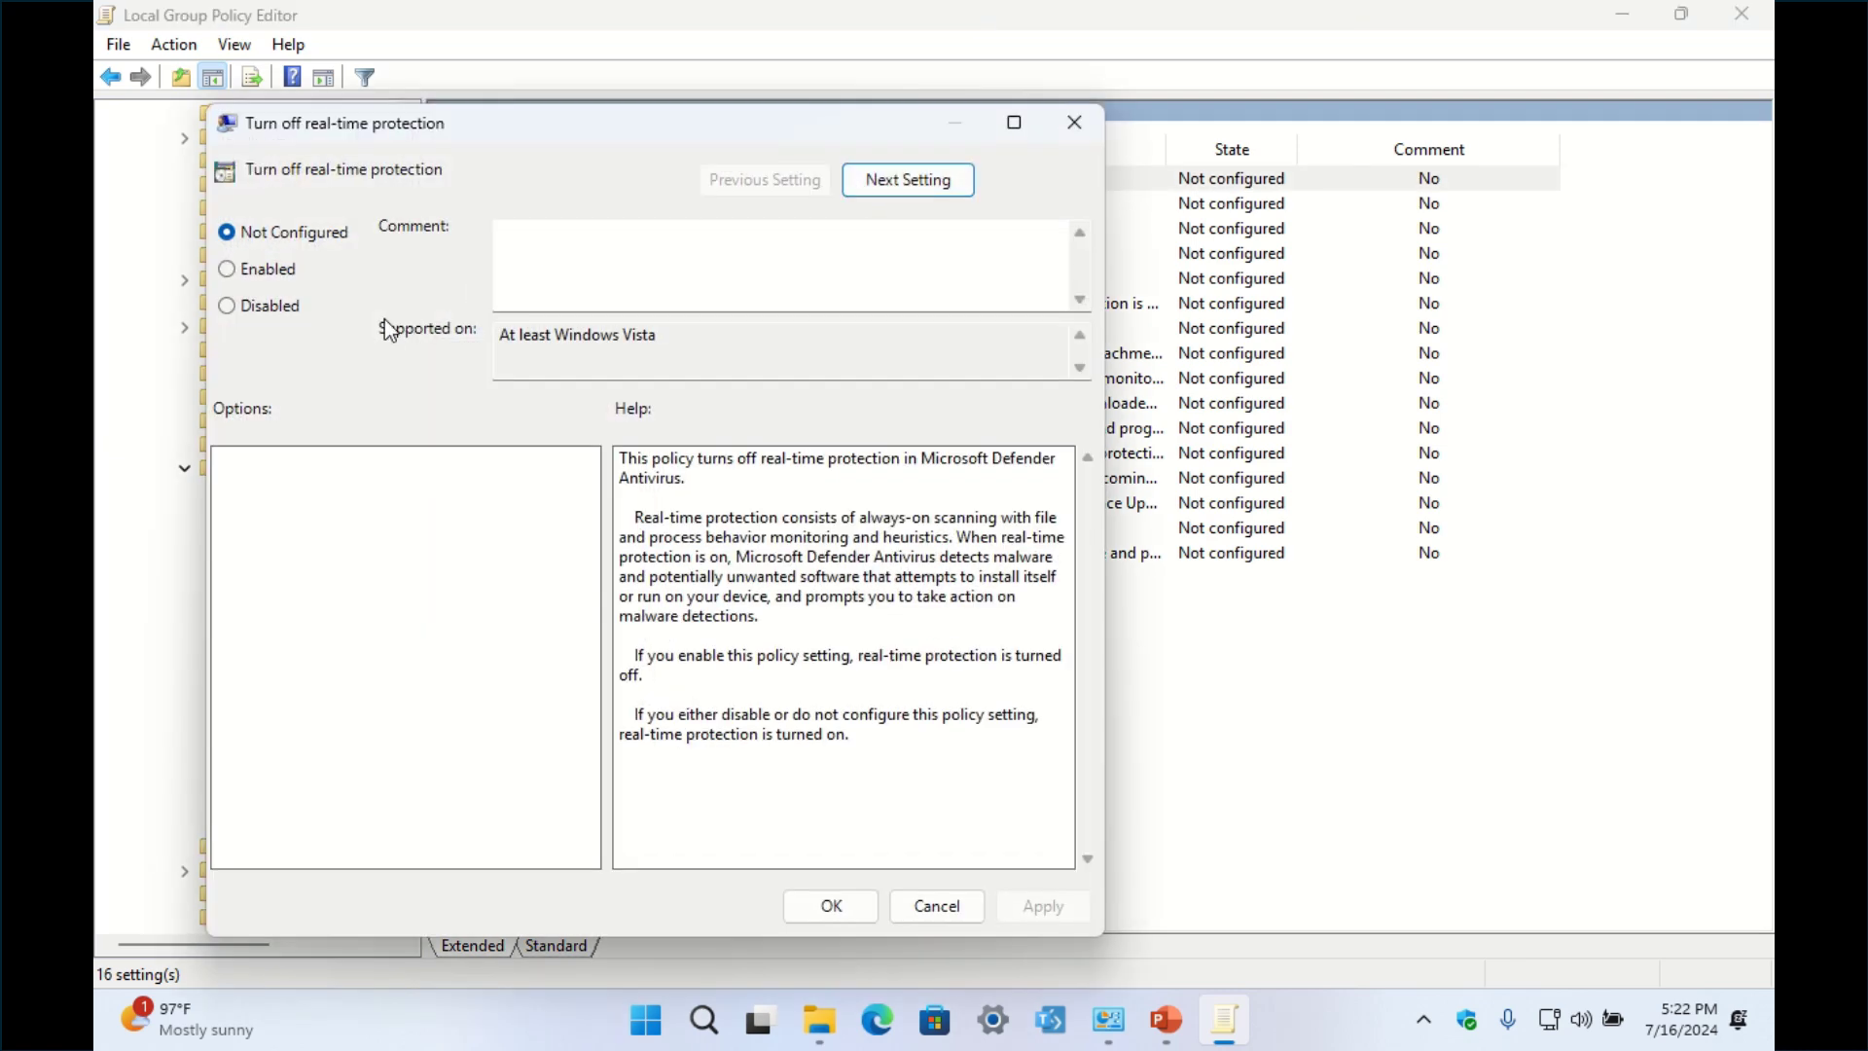
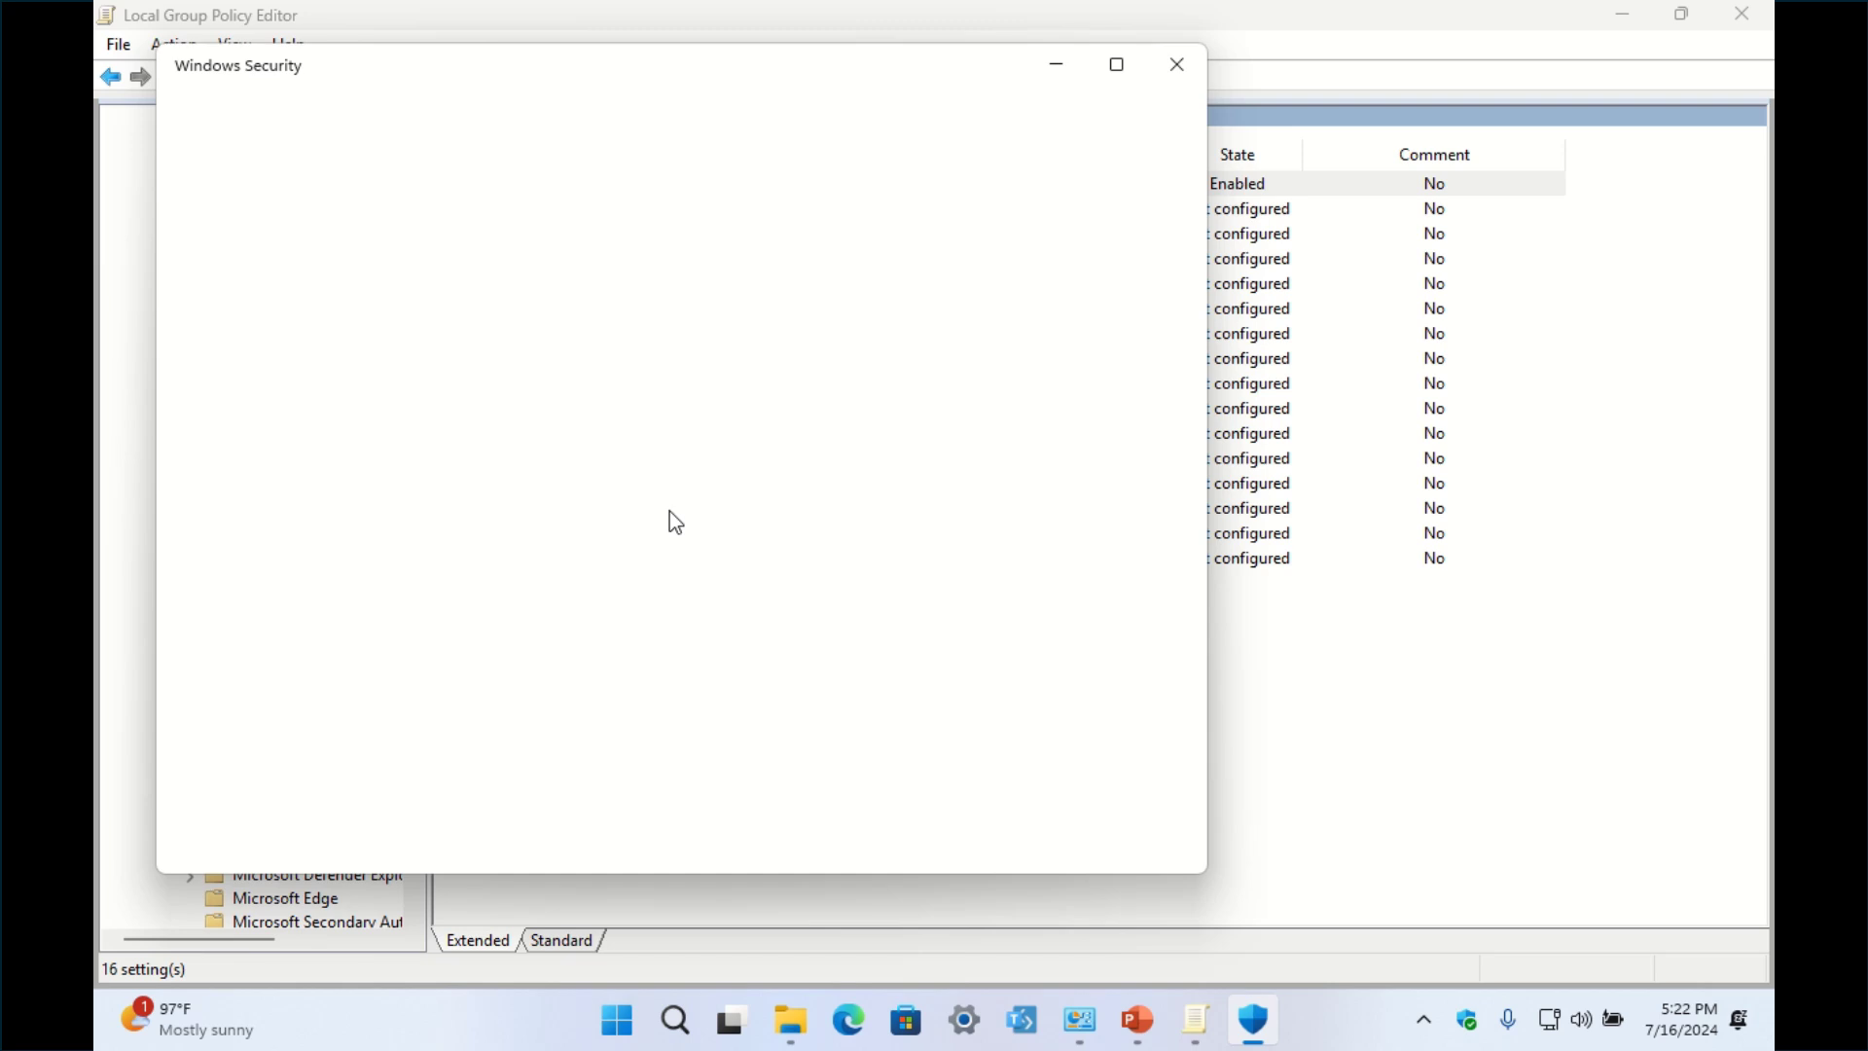
# Confirm in Virus & threat protection settings that Real-time protection is Off, then close Windows Security
pyautogui.click(358, 385)
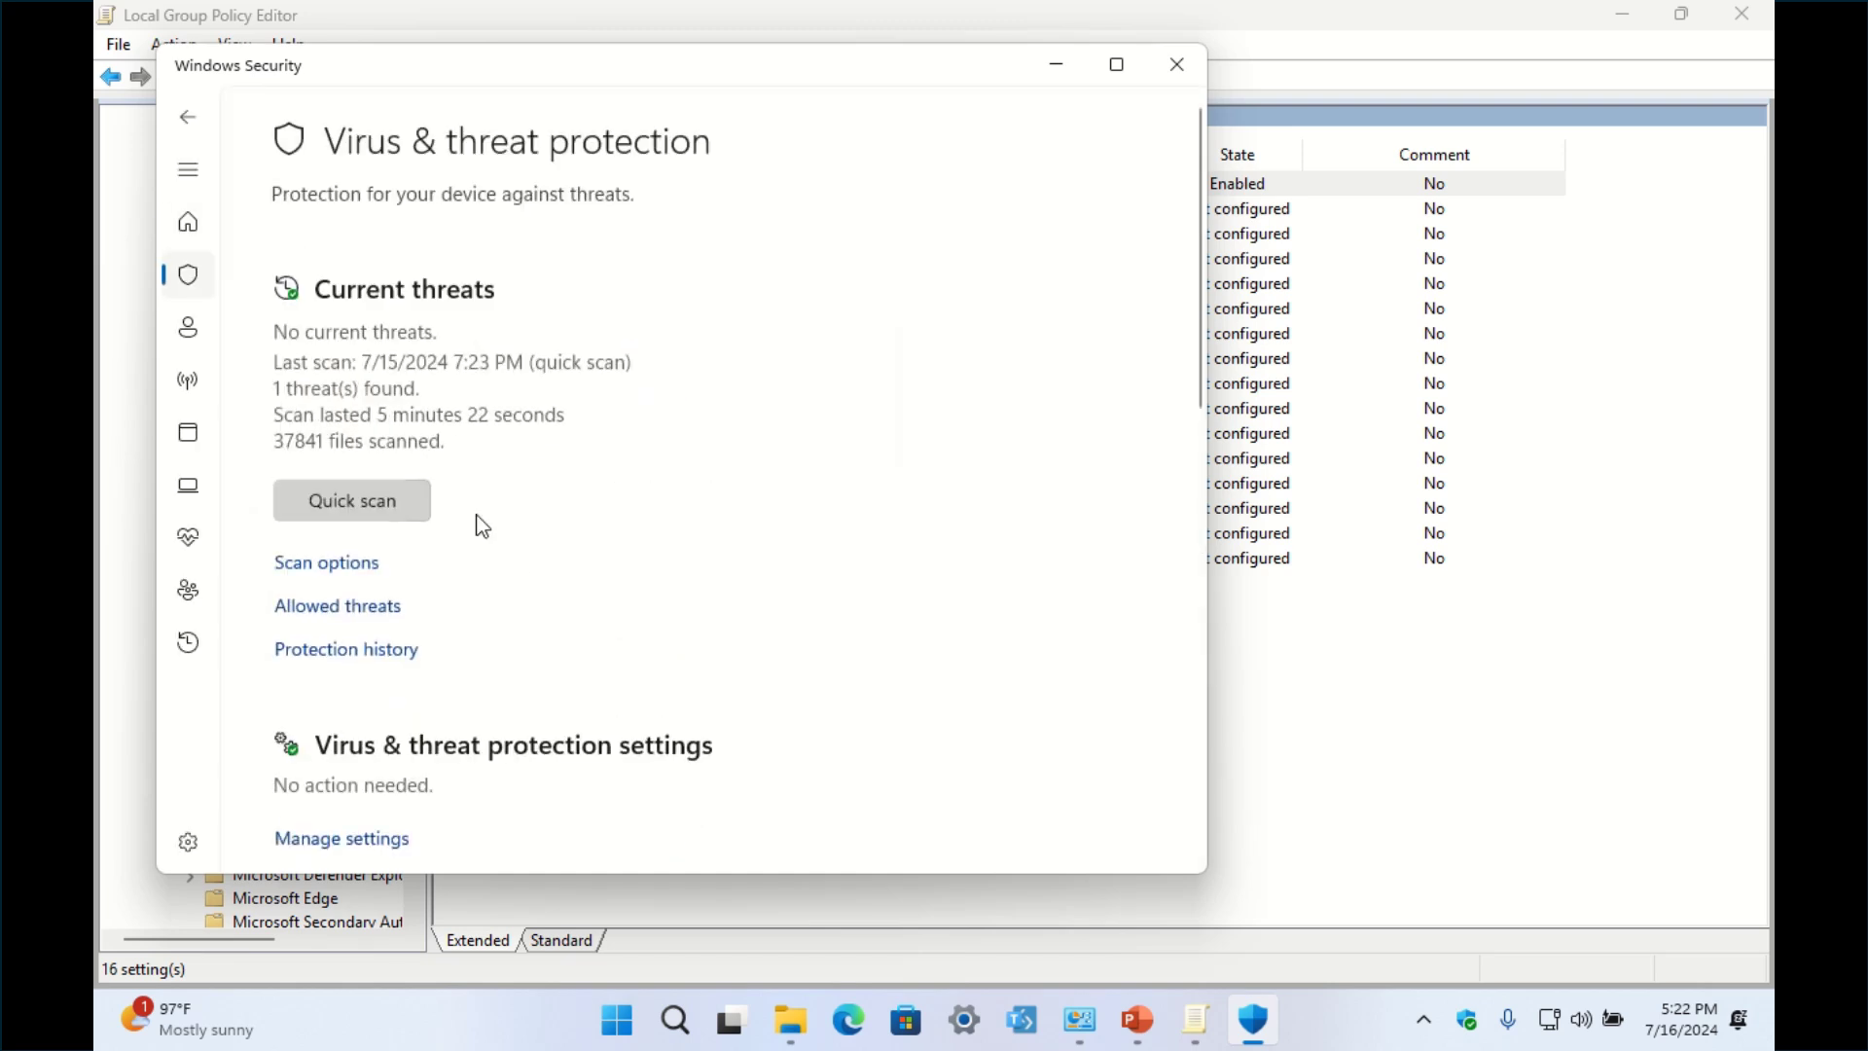
pyautogui.scroll(-5, 484, 530)
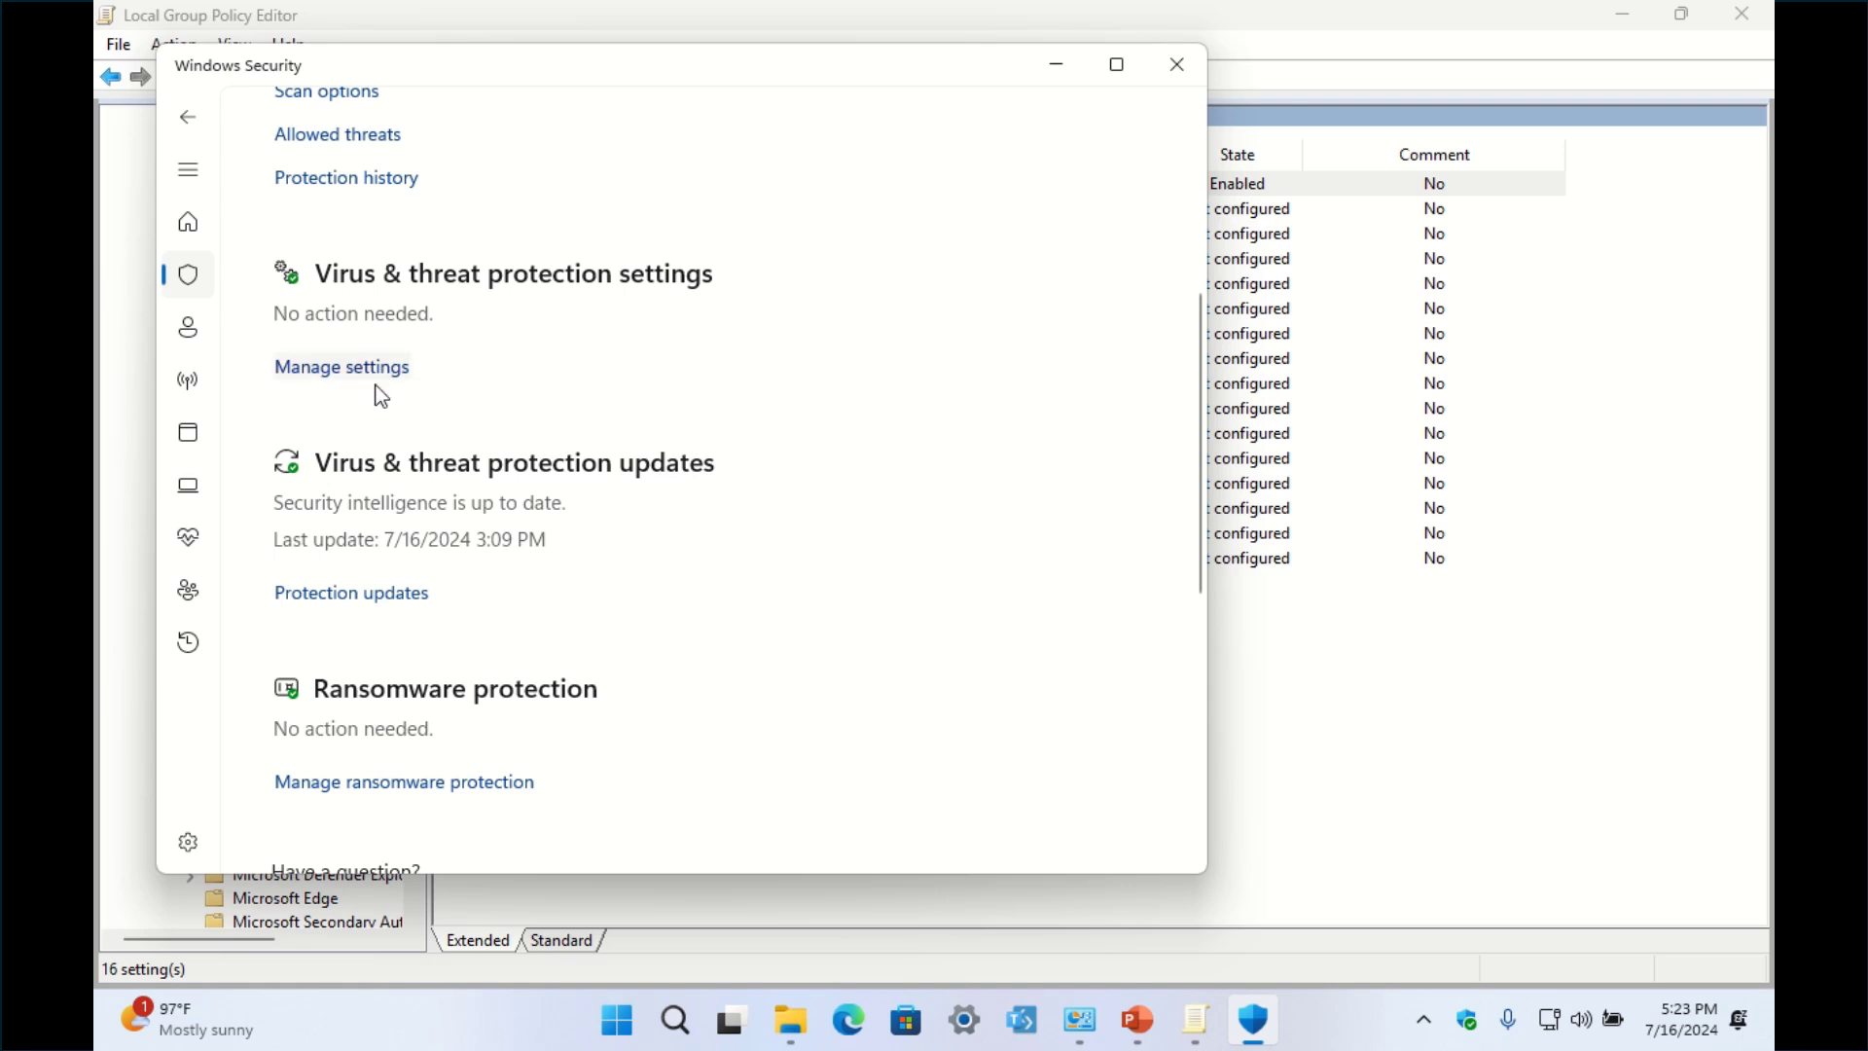
pyautogui.click(346, 375)
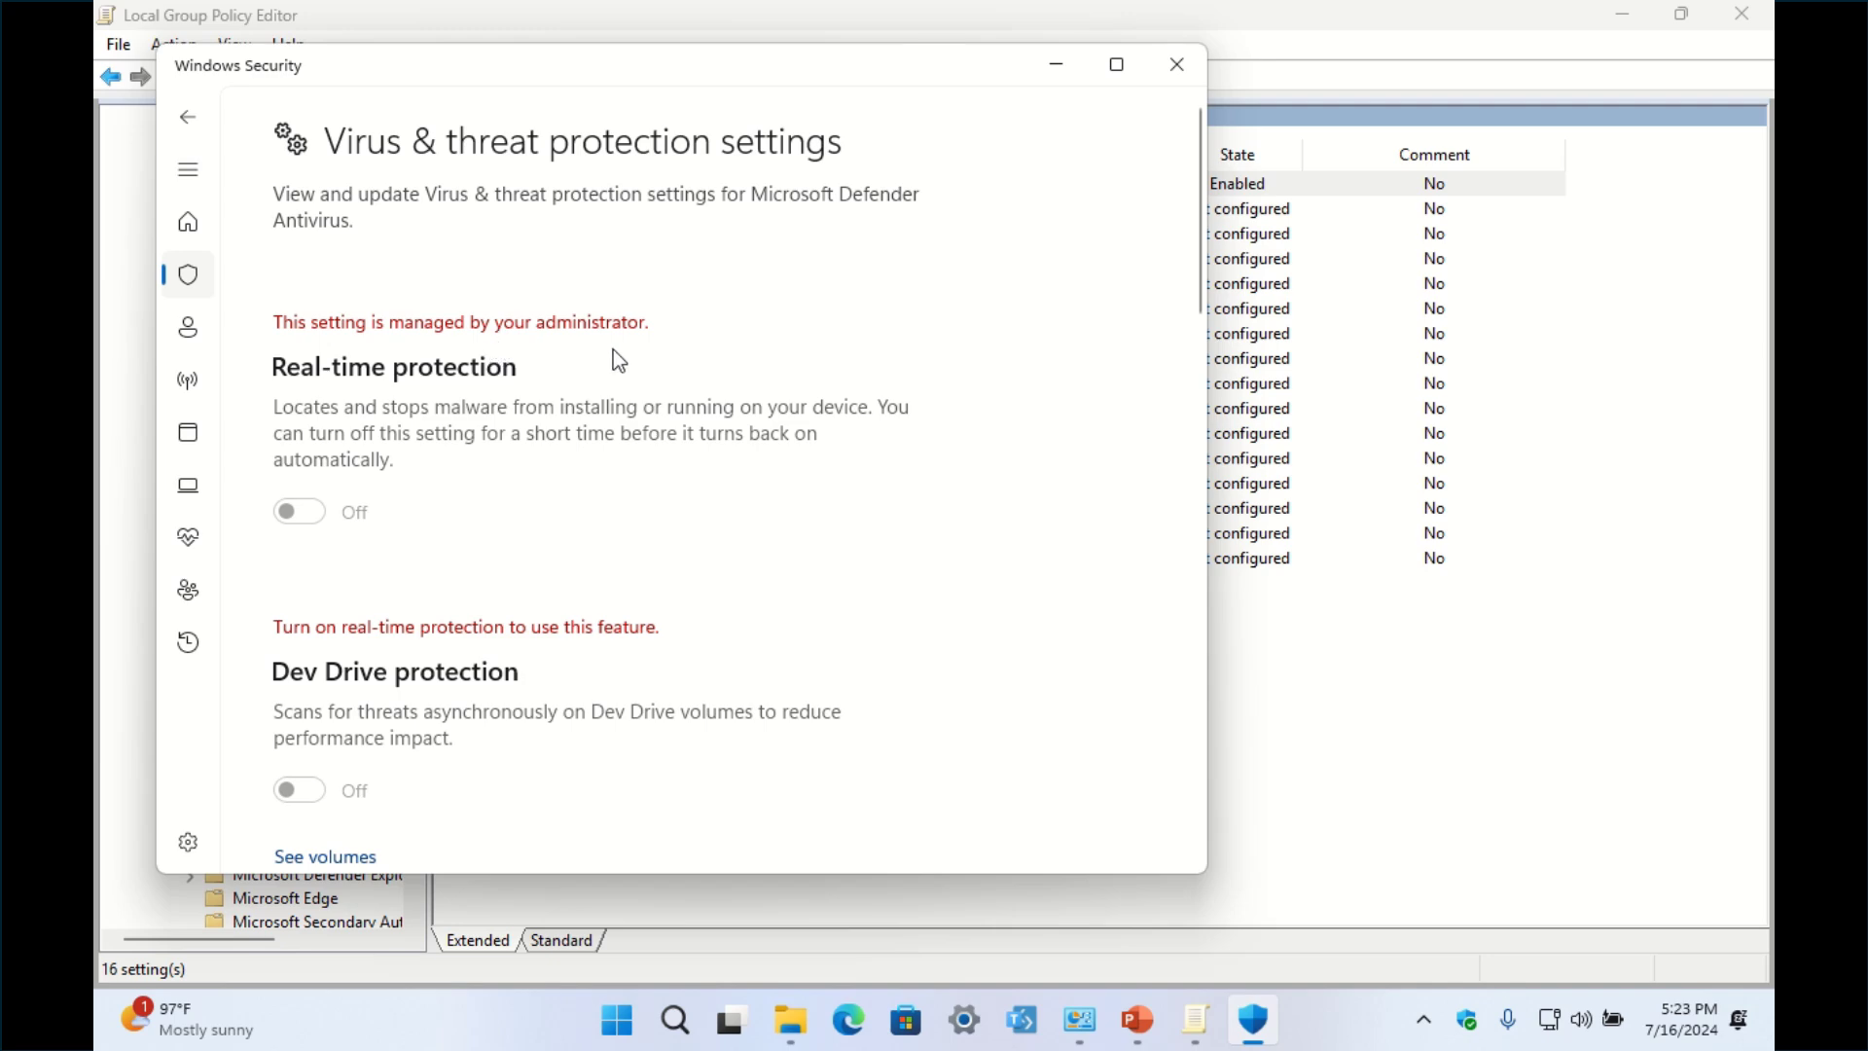
pyautogui.click(1177, 66)
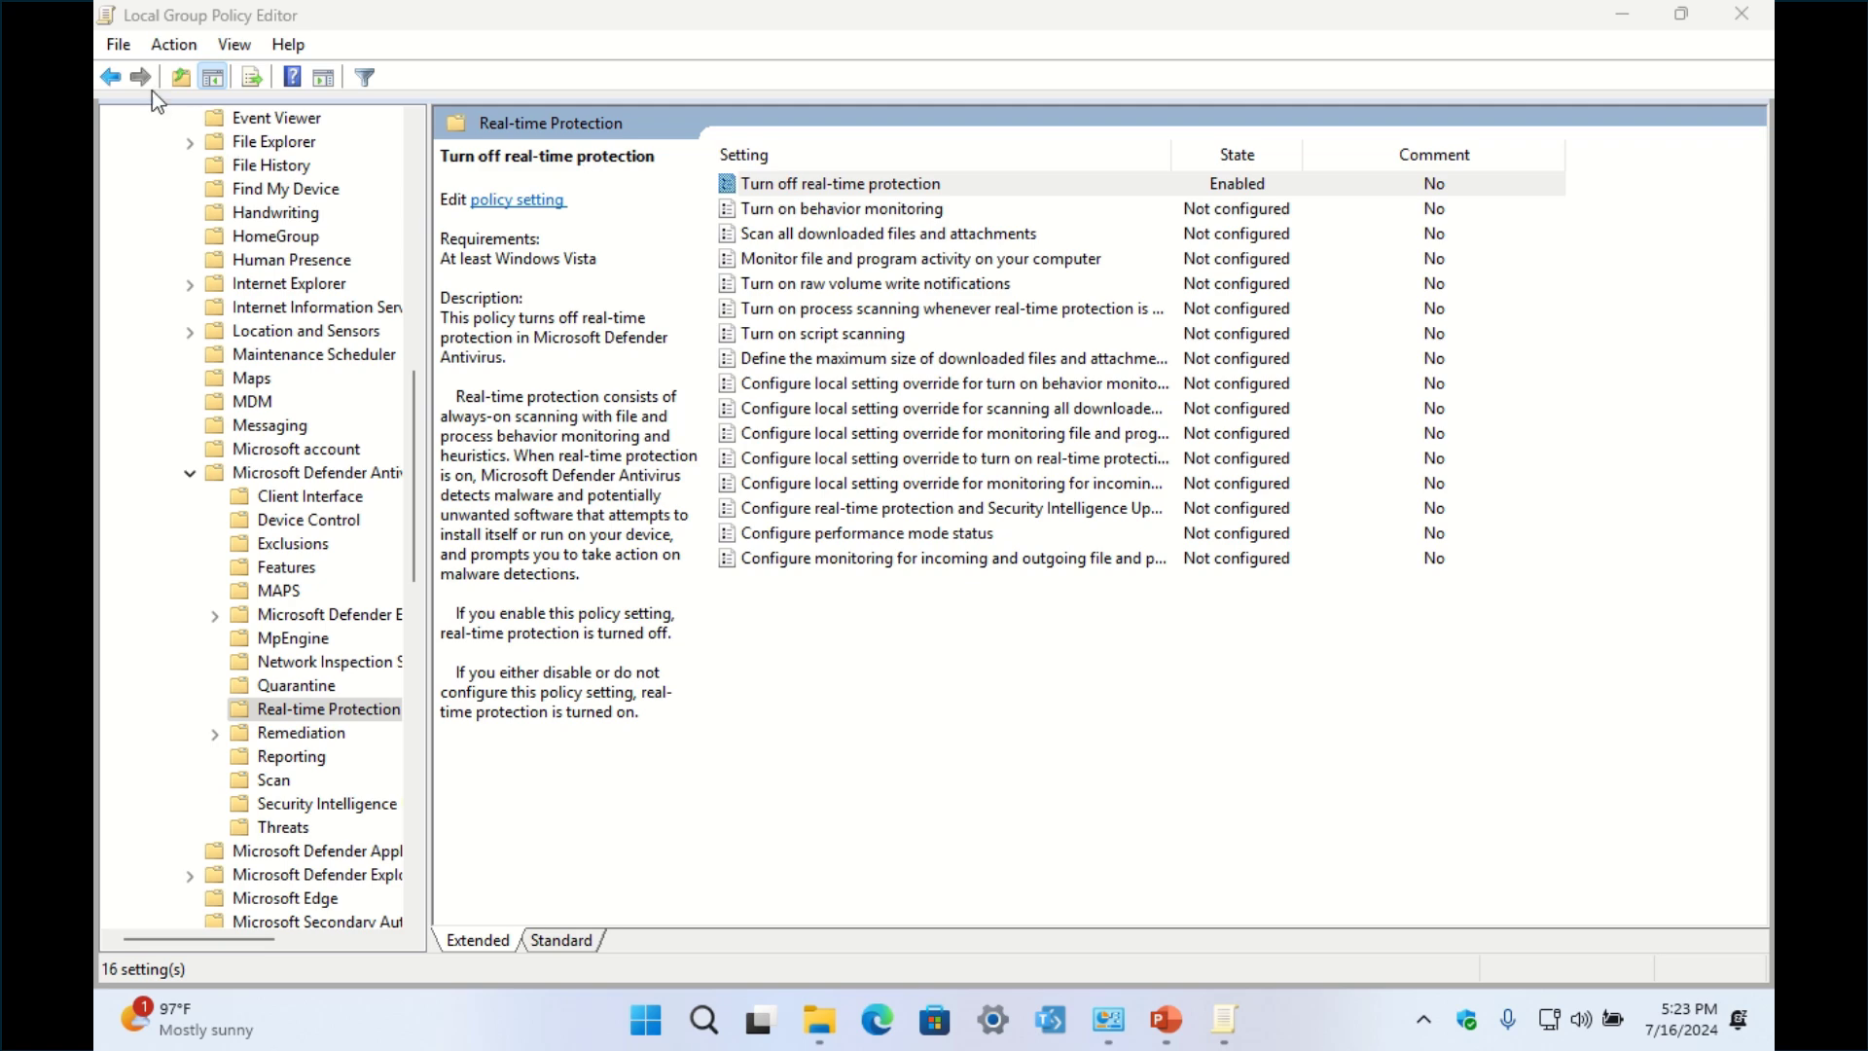
# Go back to the Microsoft Defender Antivirus folder and scroll to show all 17 settings
pyautogui.click(119, 81)
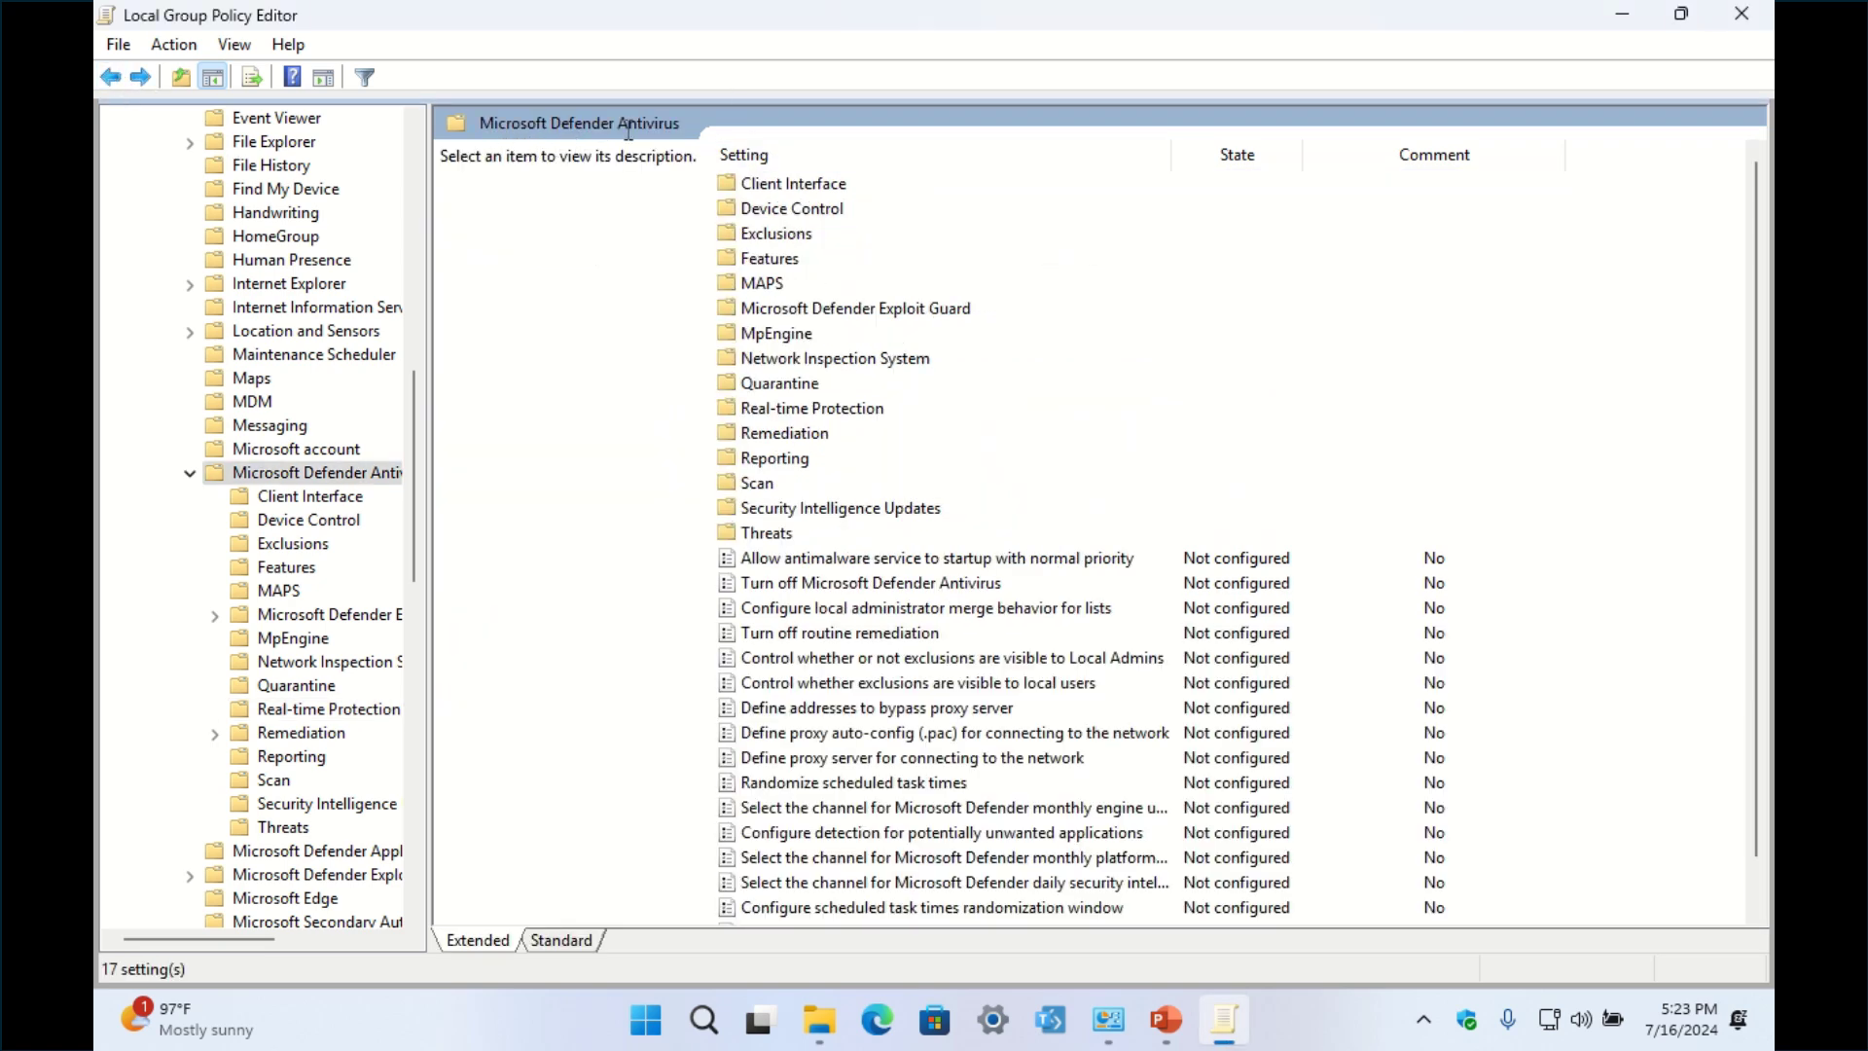
pyautogui.scroll(-1, 839, 470)
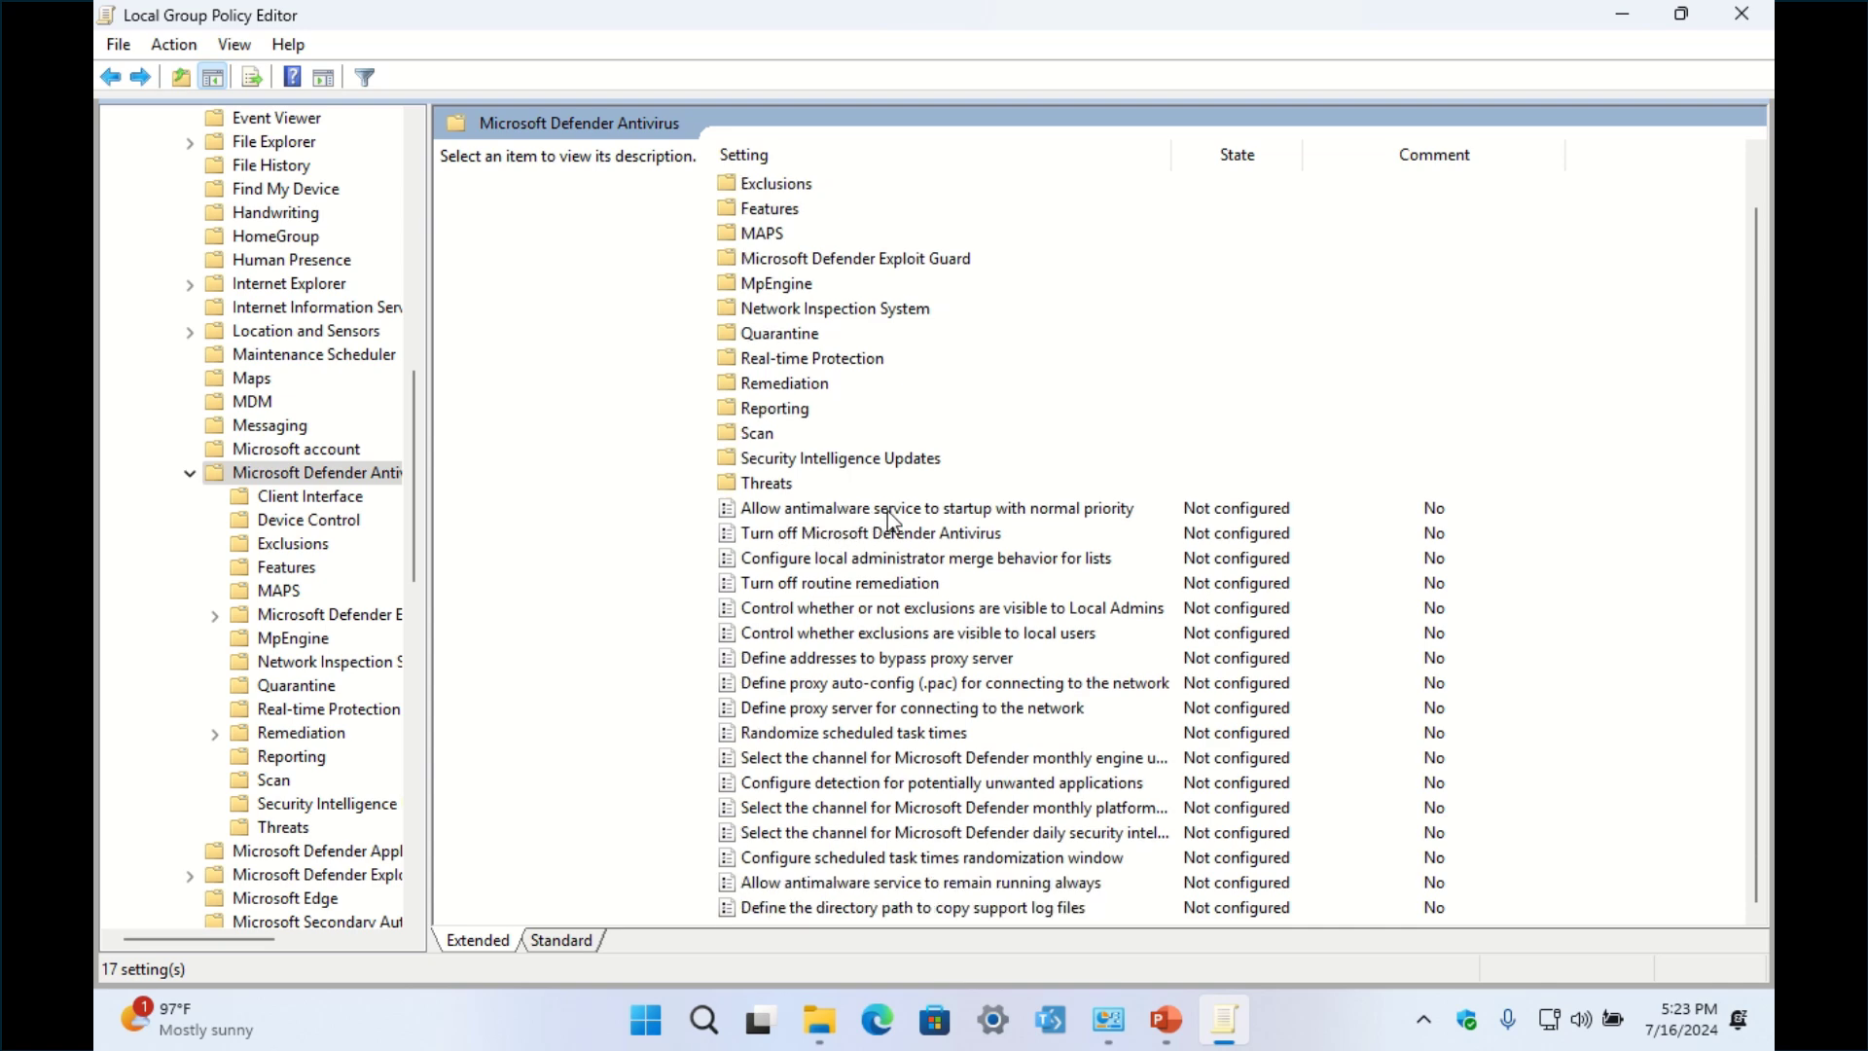
# Set 'Allow antimalware service to startup with normal priority' to Disabled
pyautogui.click(1046, 515)
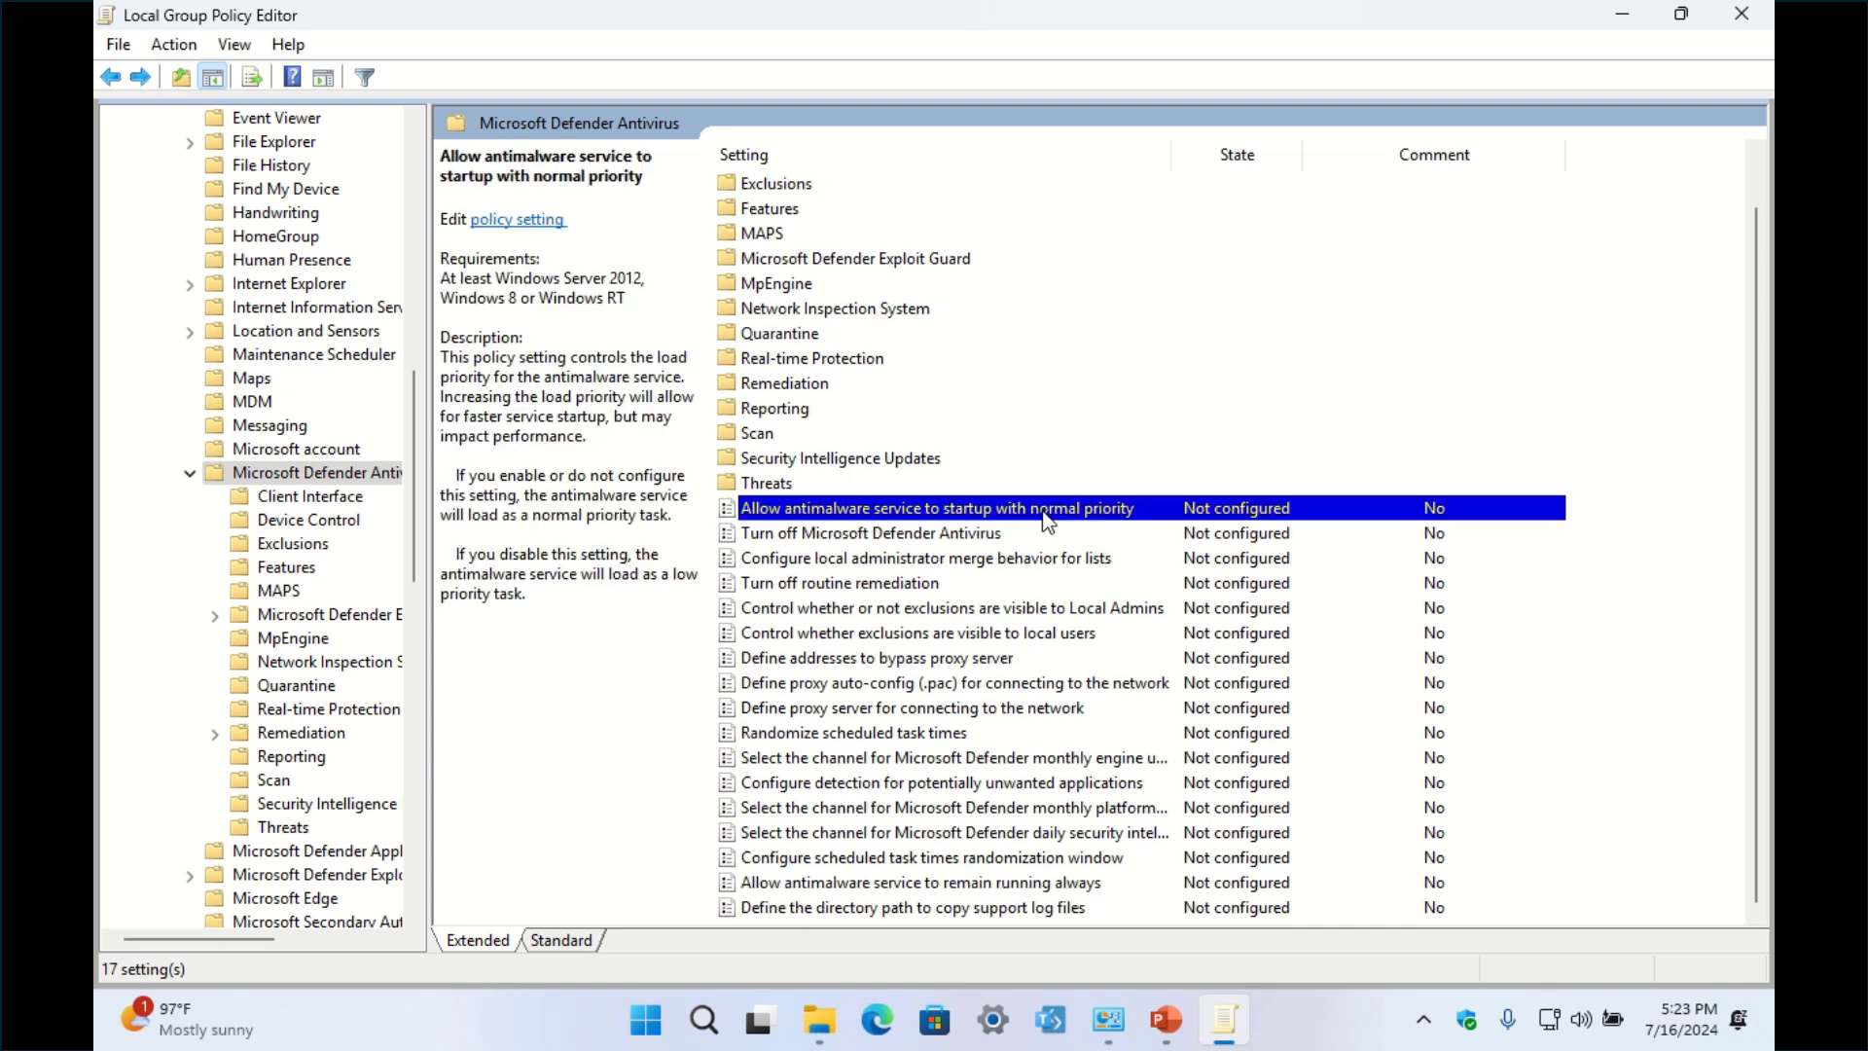
pyautogui.doubleClick(1046, 516)
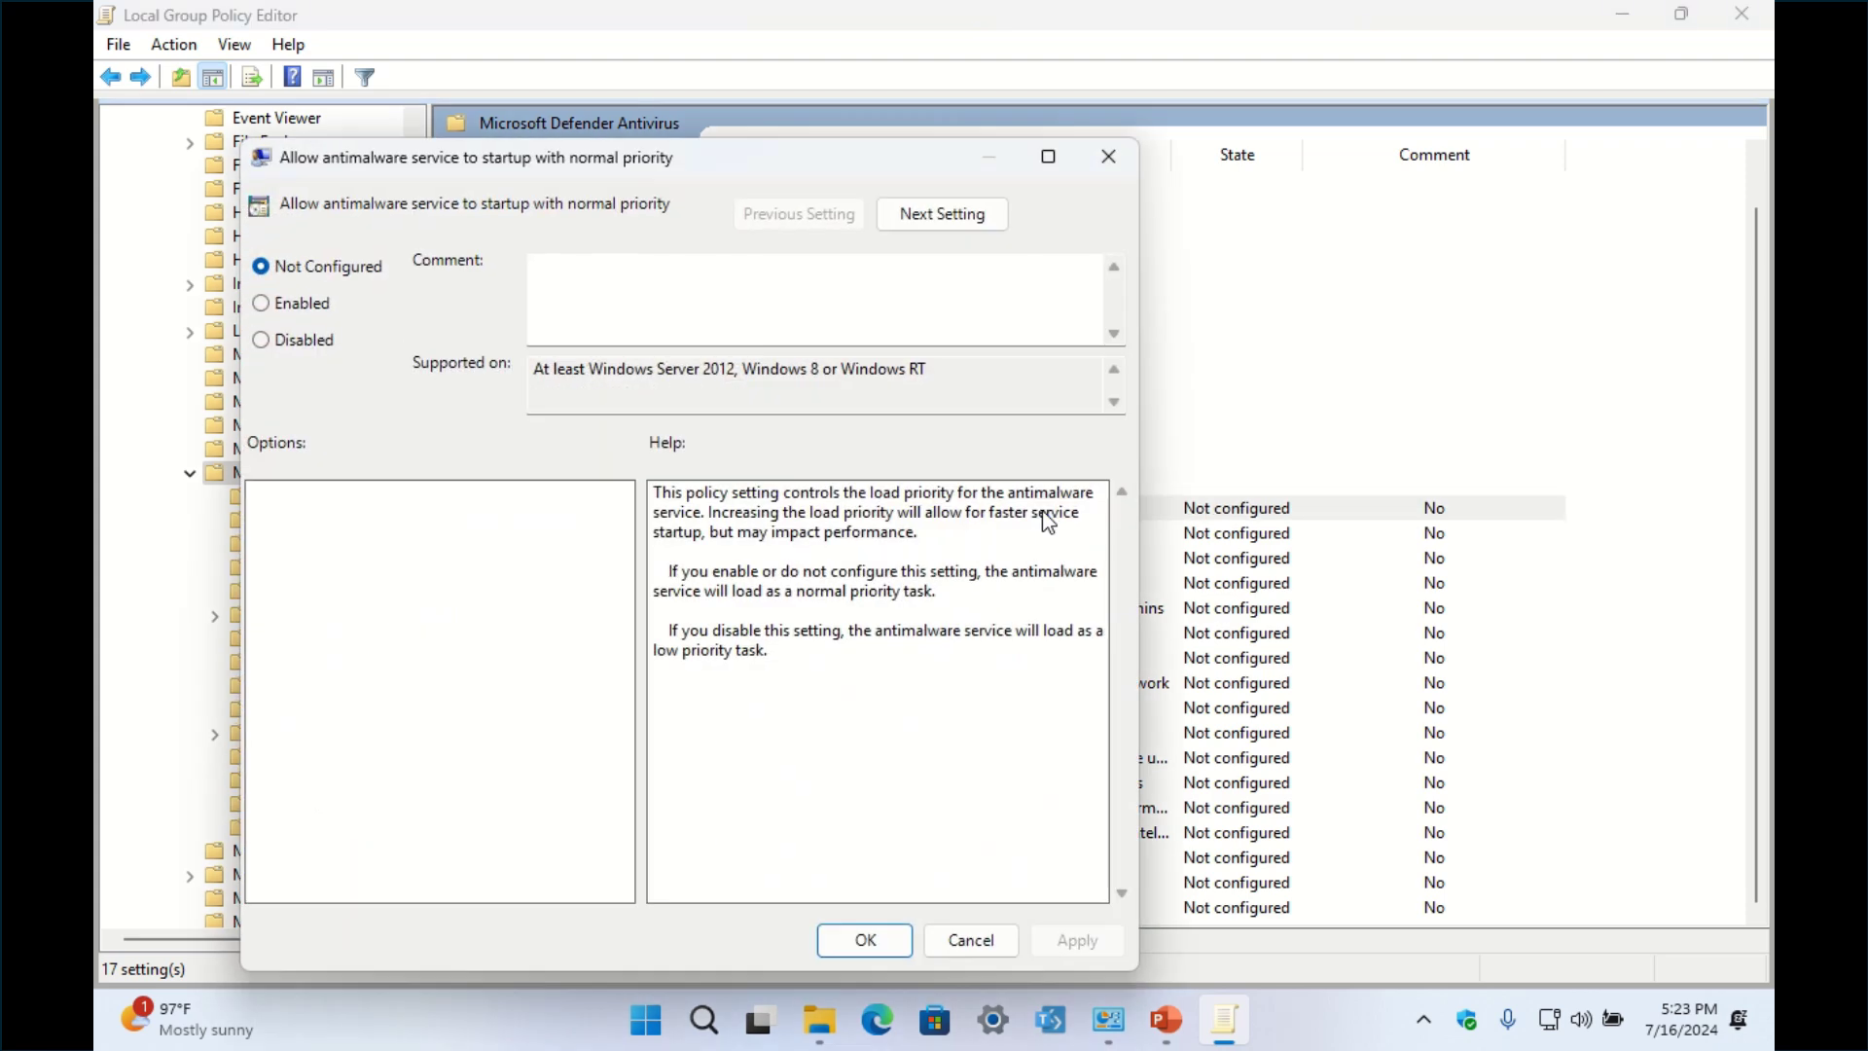
pyautogui.click(309, 341)
pyautogui.click(1060, 945)
pyautogui.click(878, 937)
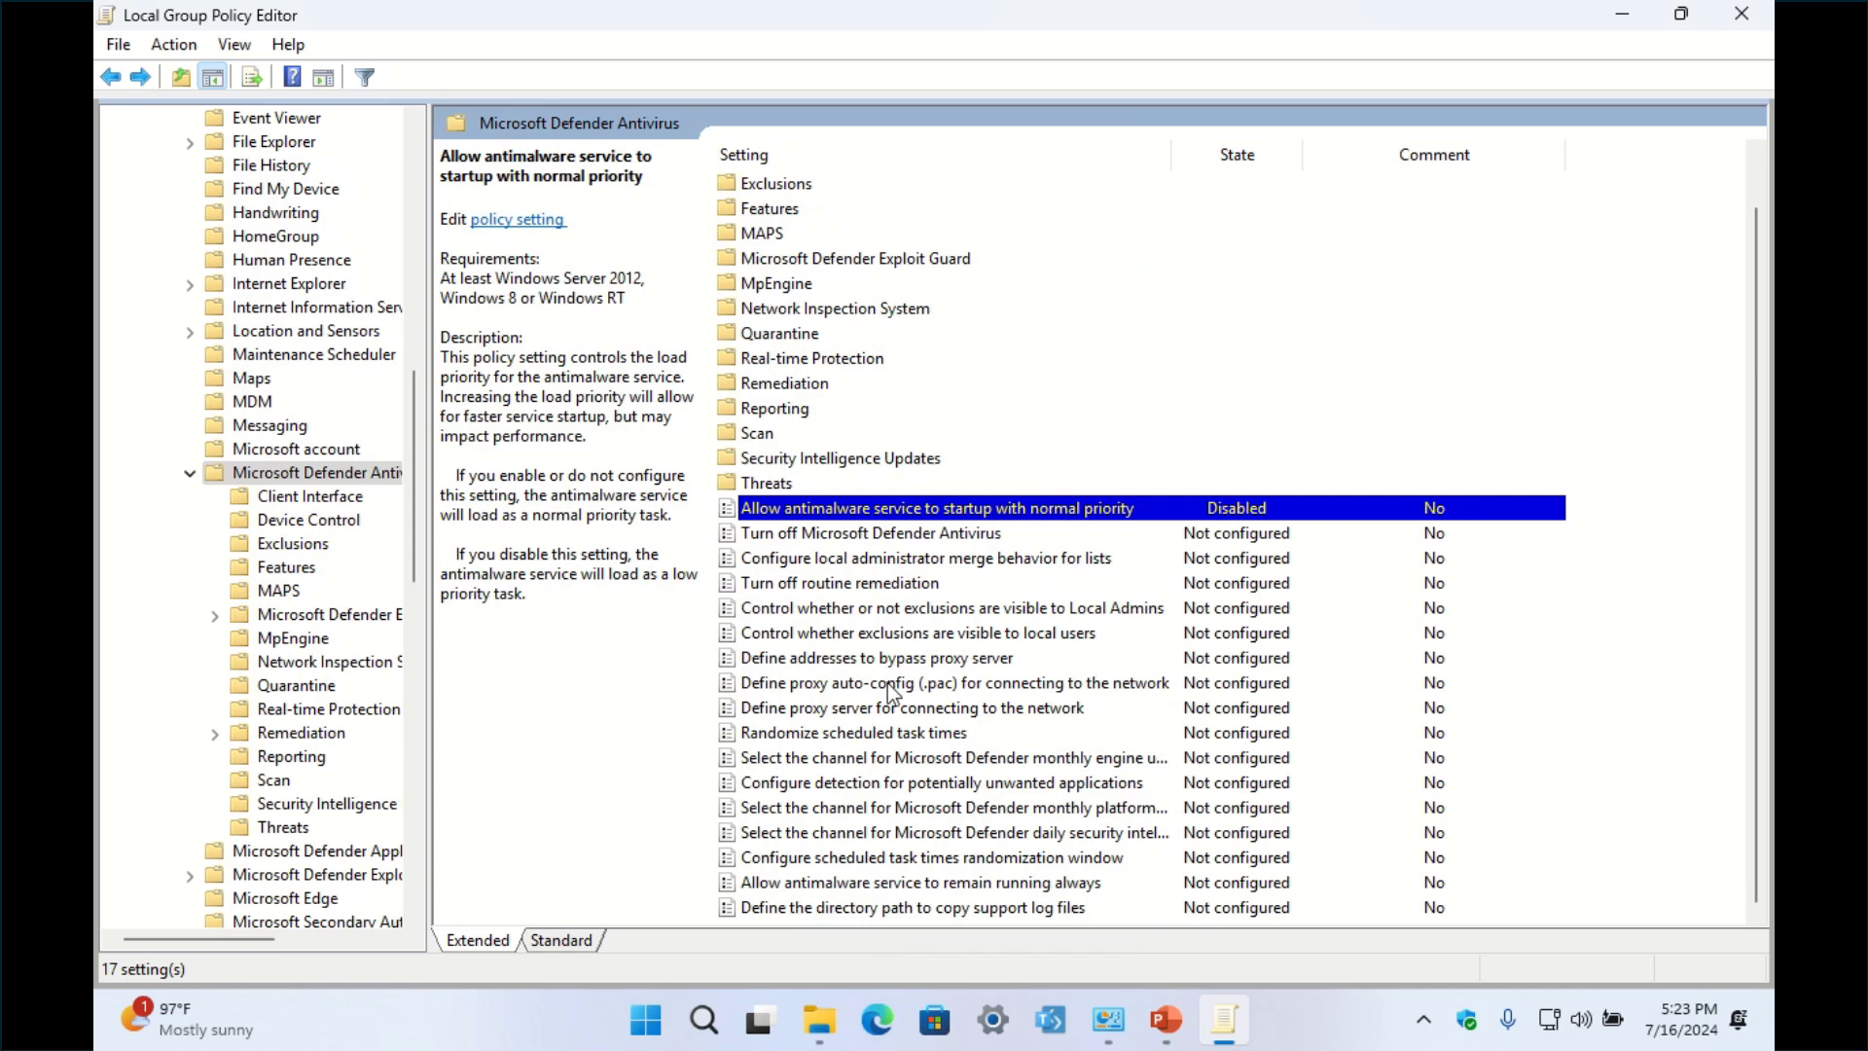
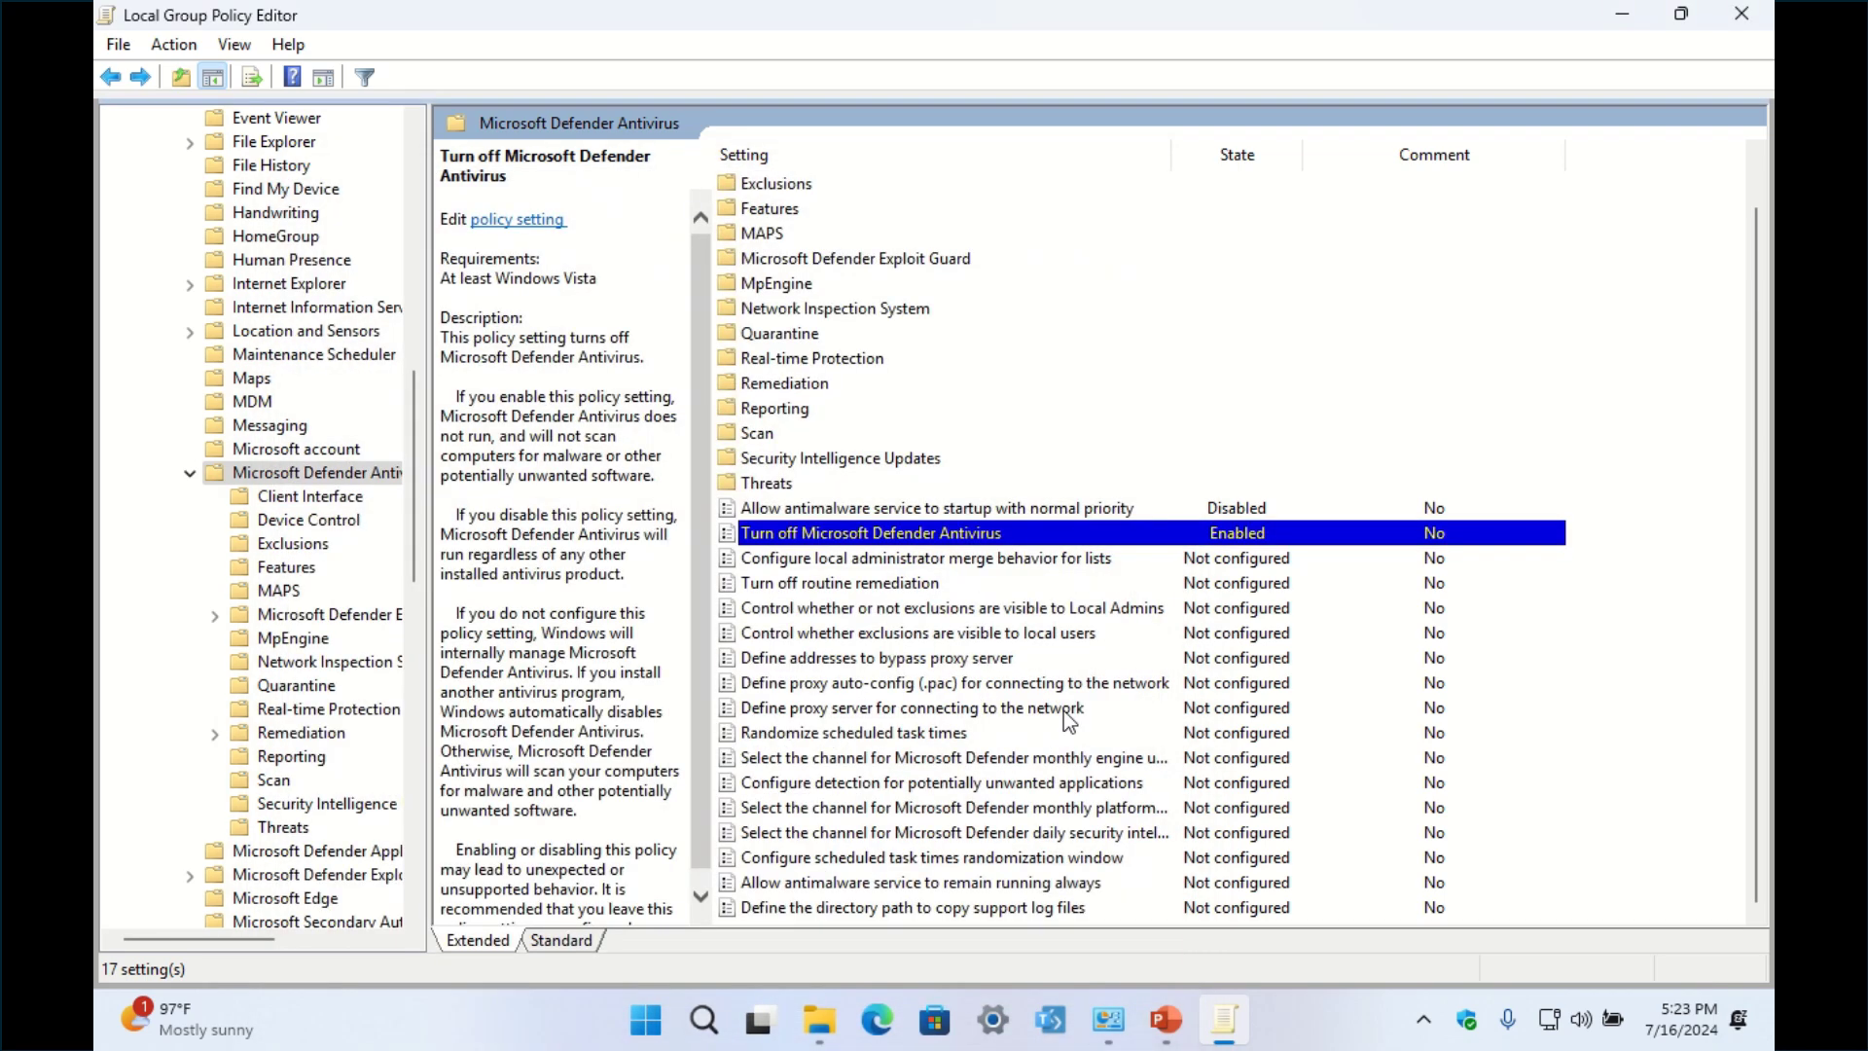
# Set 'Allow antimalware service to remain running always' to Disabled and apply it
pyautogui.click(871, 887)
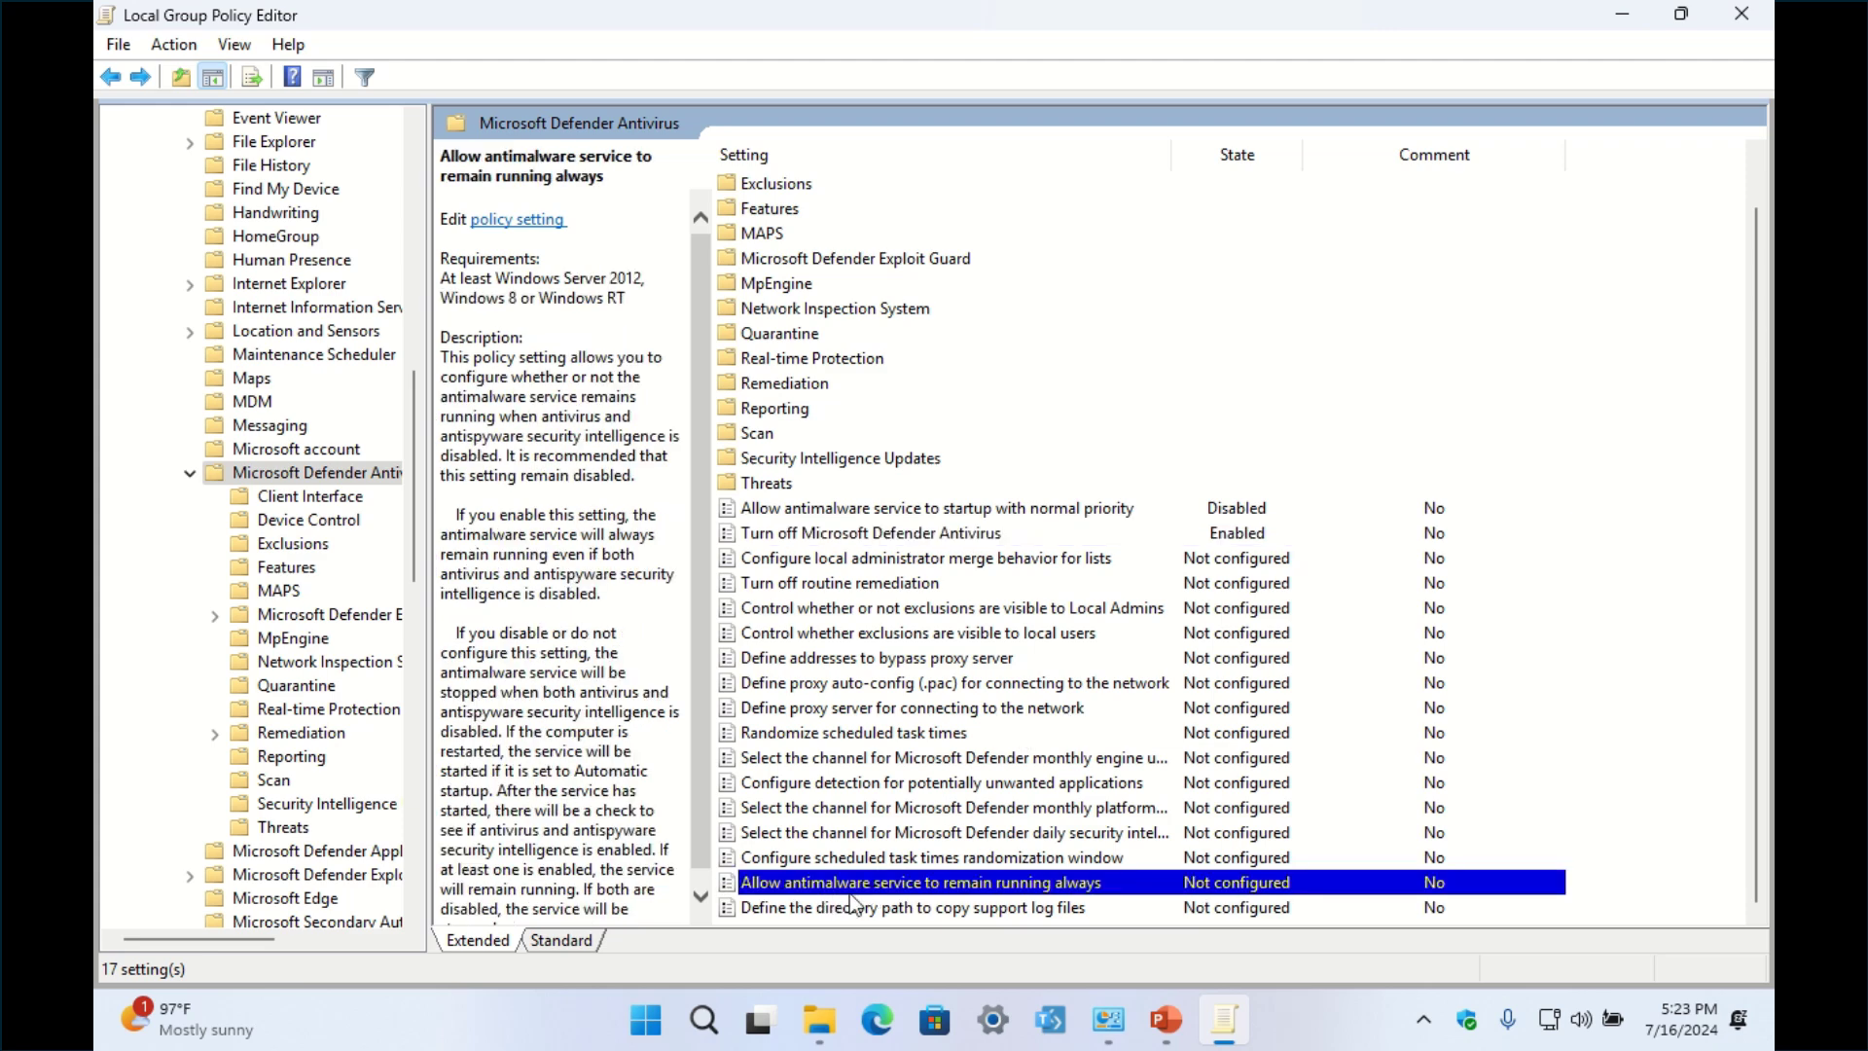
pyautogui.doubleClick(997, 889)
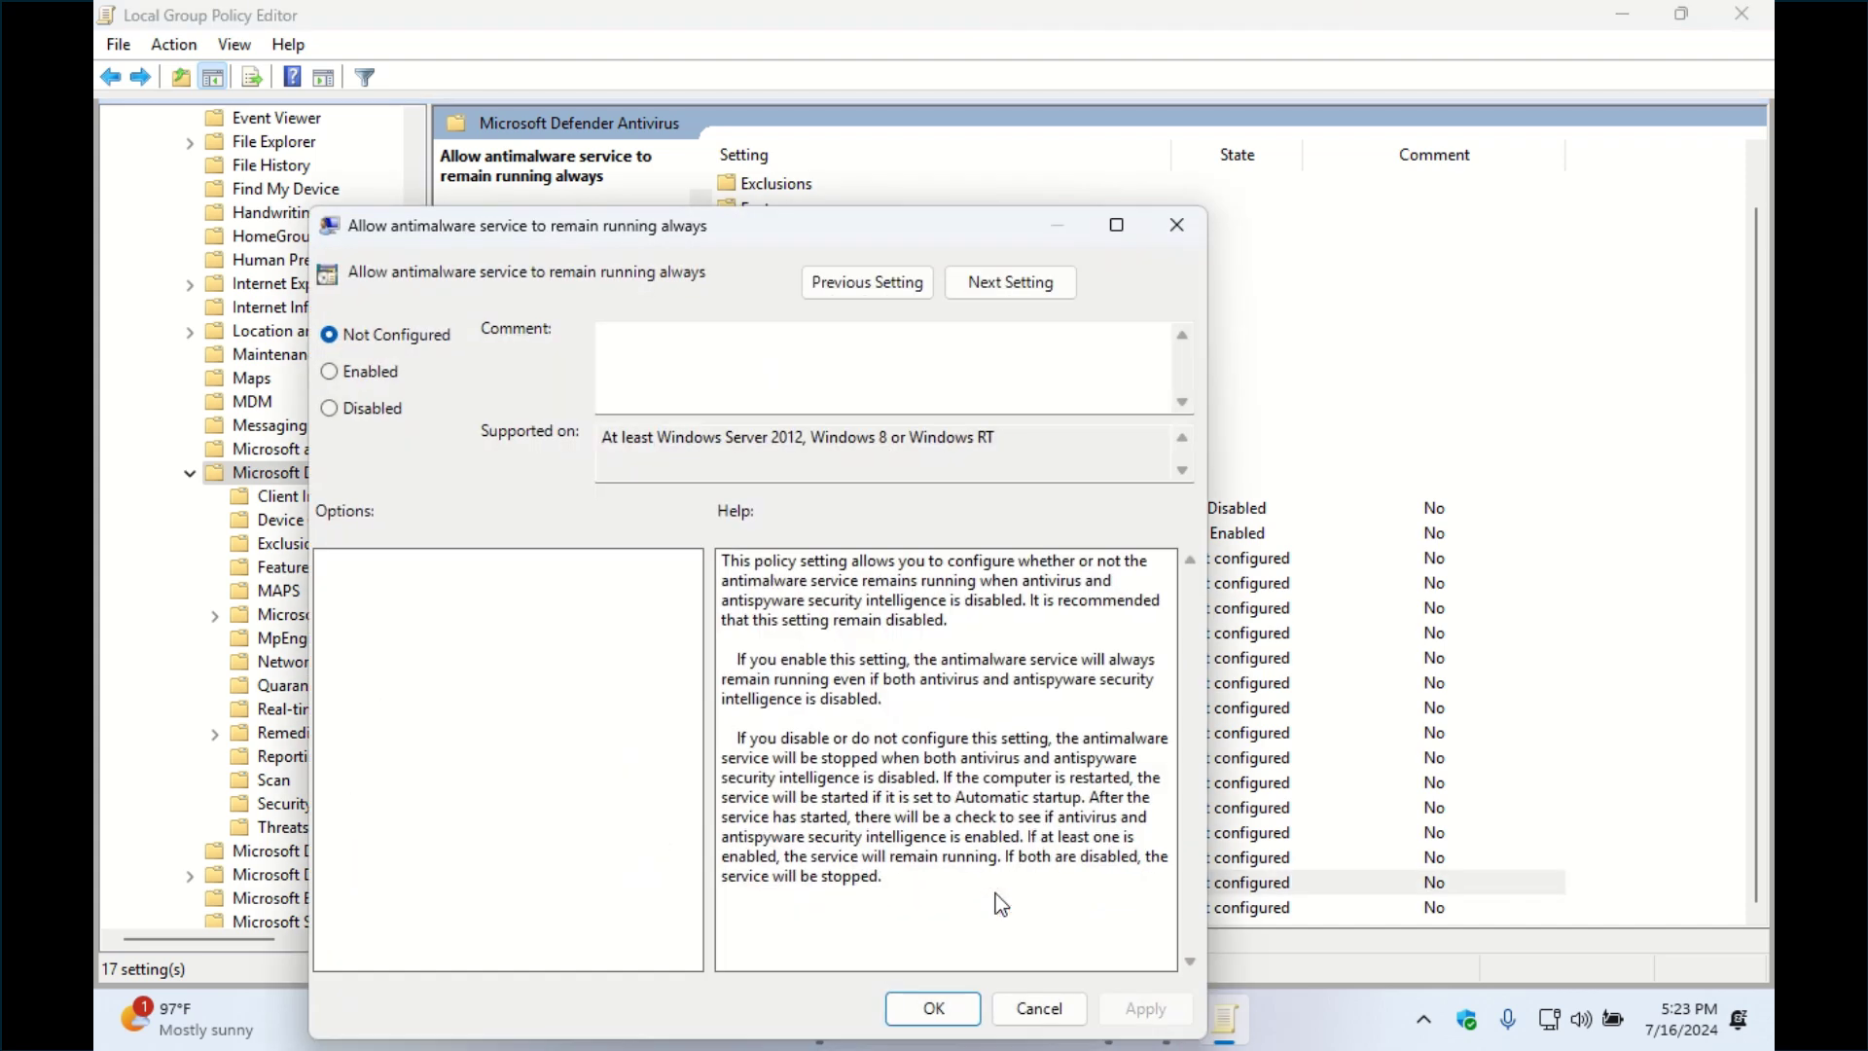
pyautogui.click(352, 409)
pyautogui.click(1146, 1007)
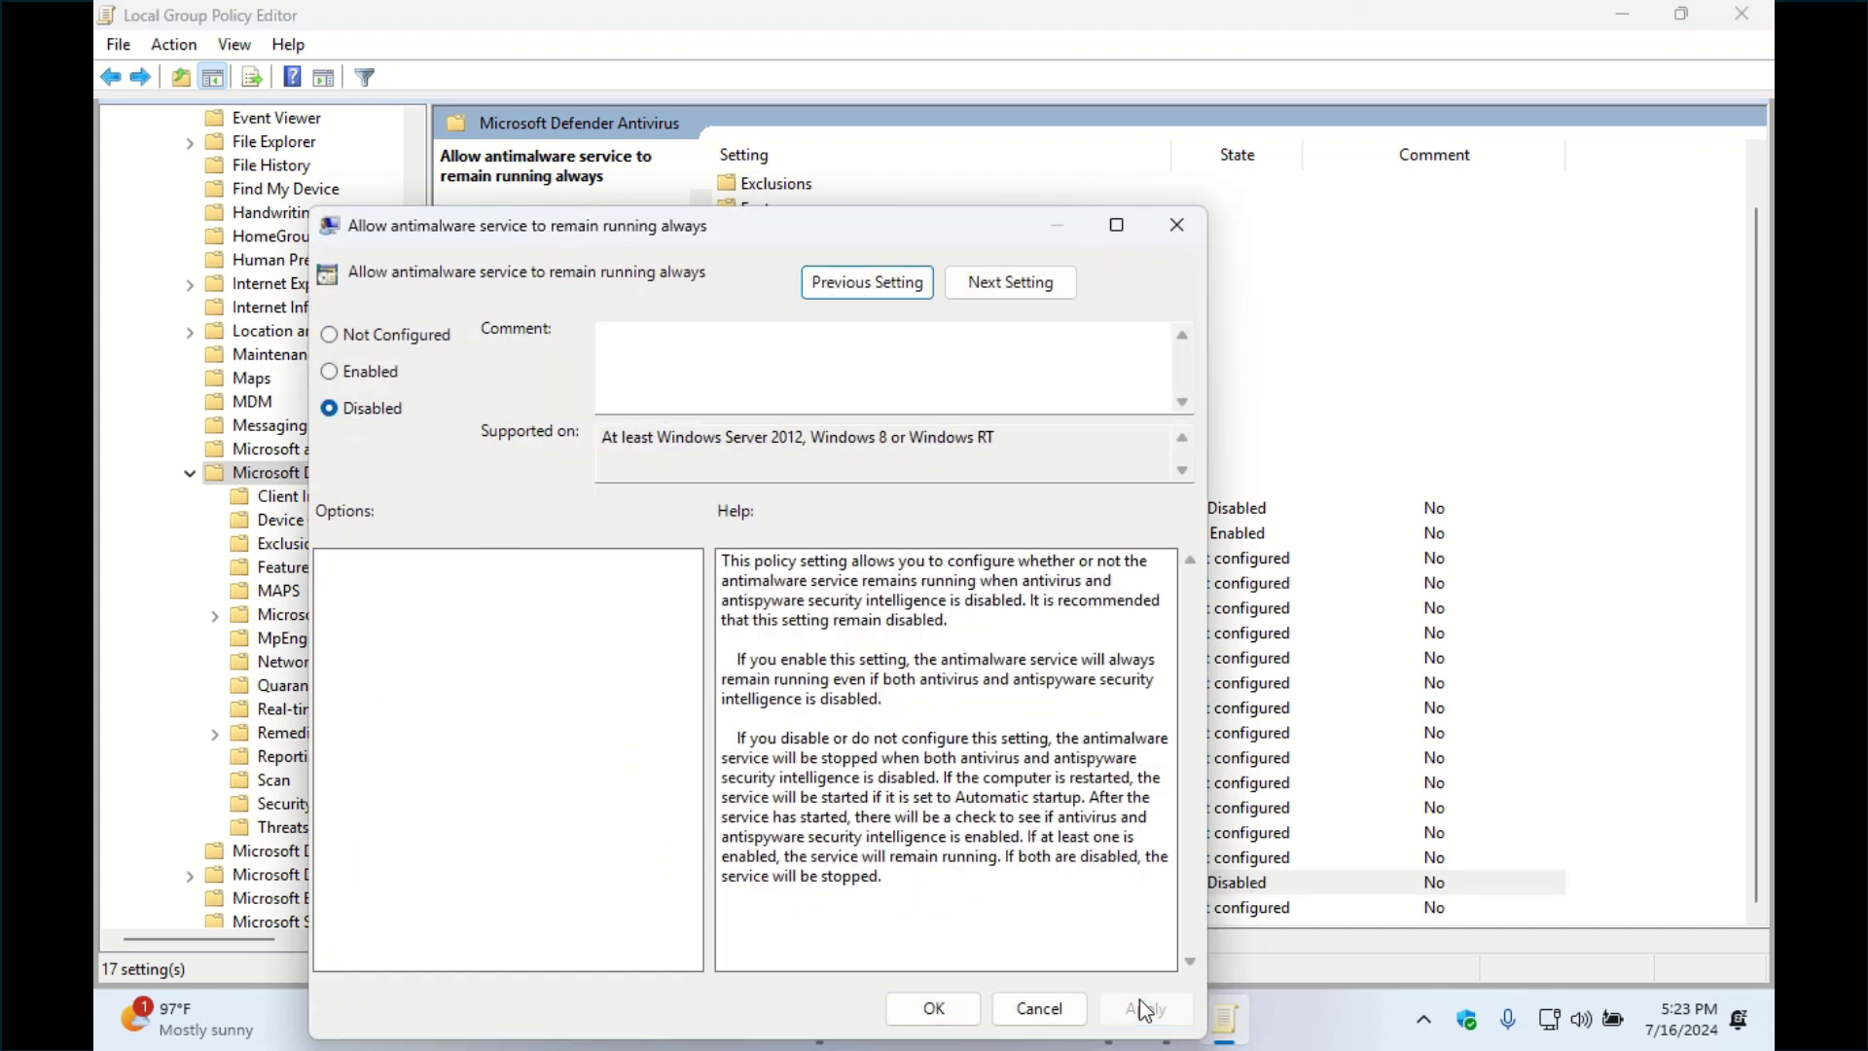
pyautogui.click(949, 1006)
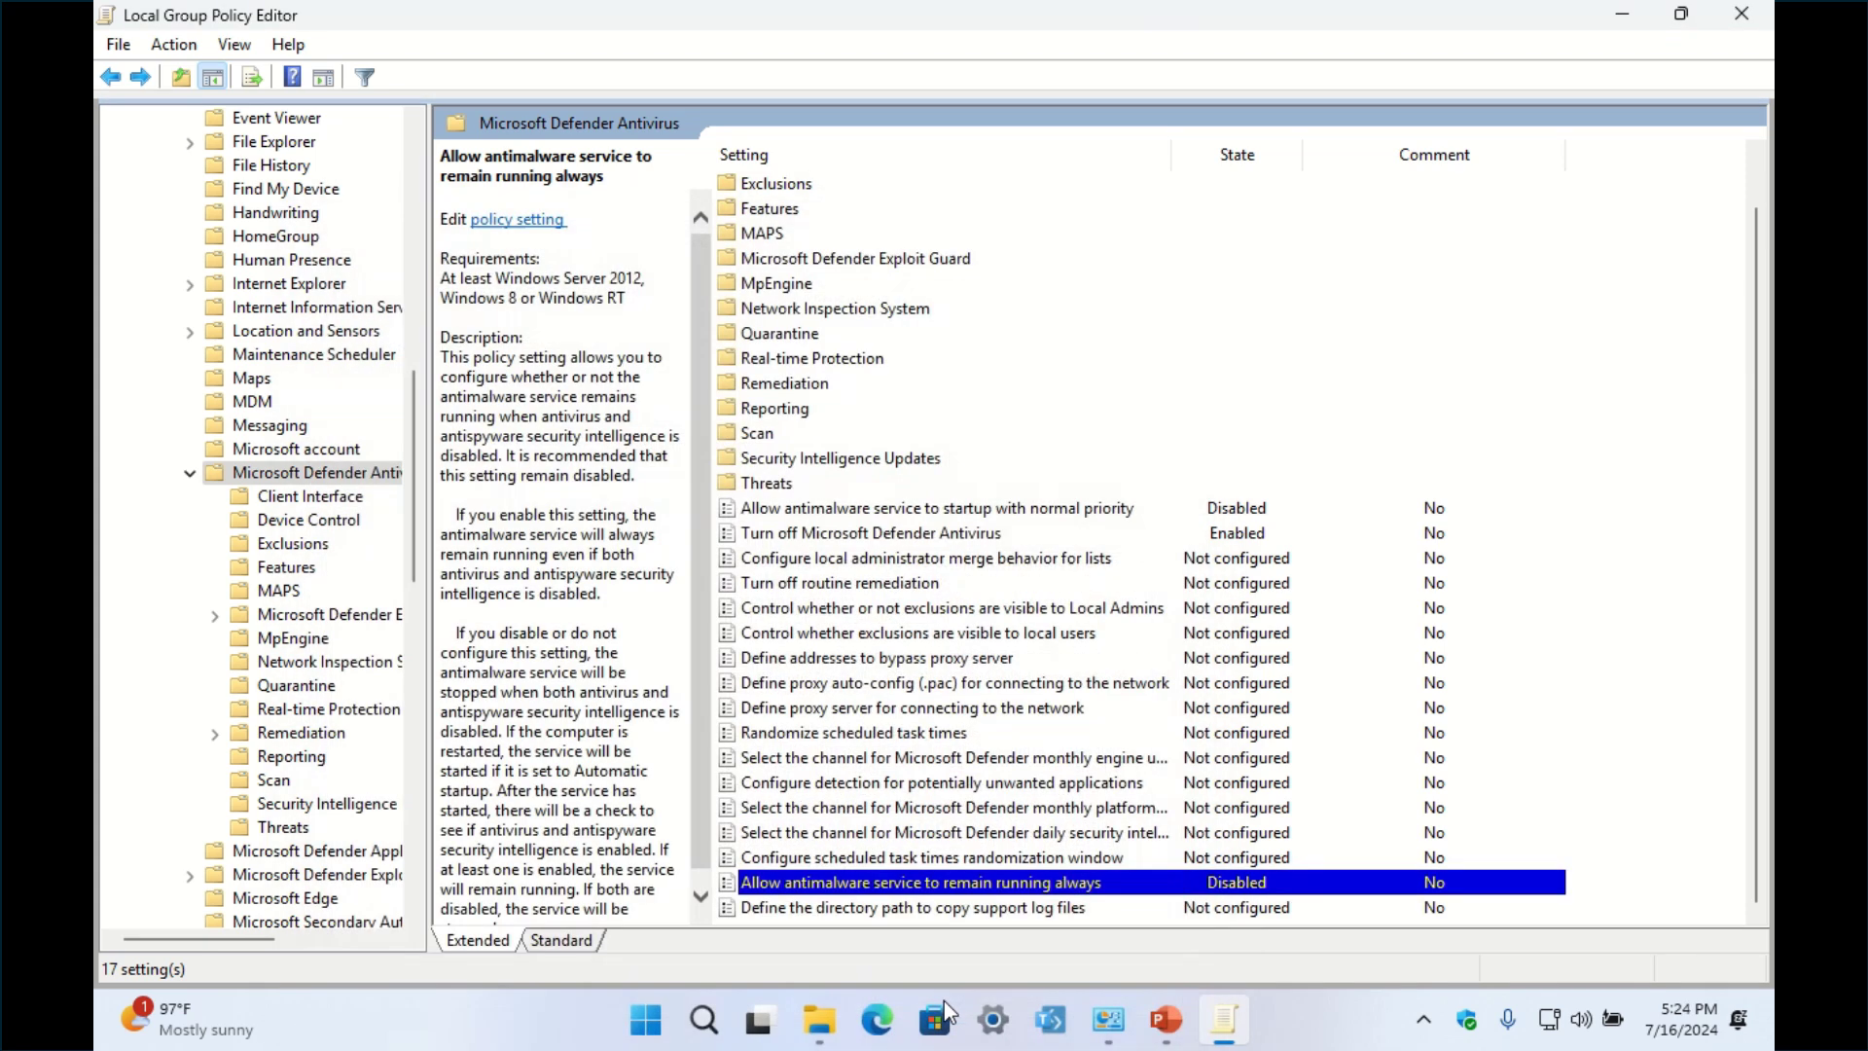
# Close the Local Group Policy Editor and dismiss the Start menu, leaving the bare desktop
pyautogui.click(1730, 12)
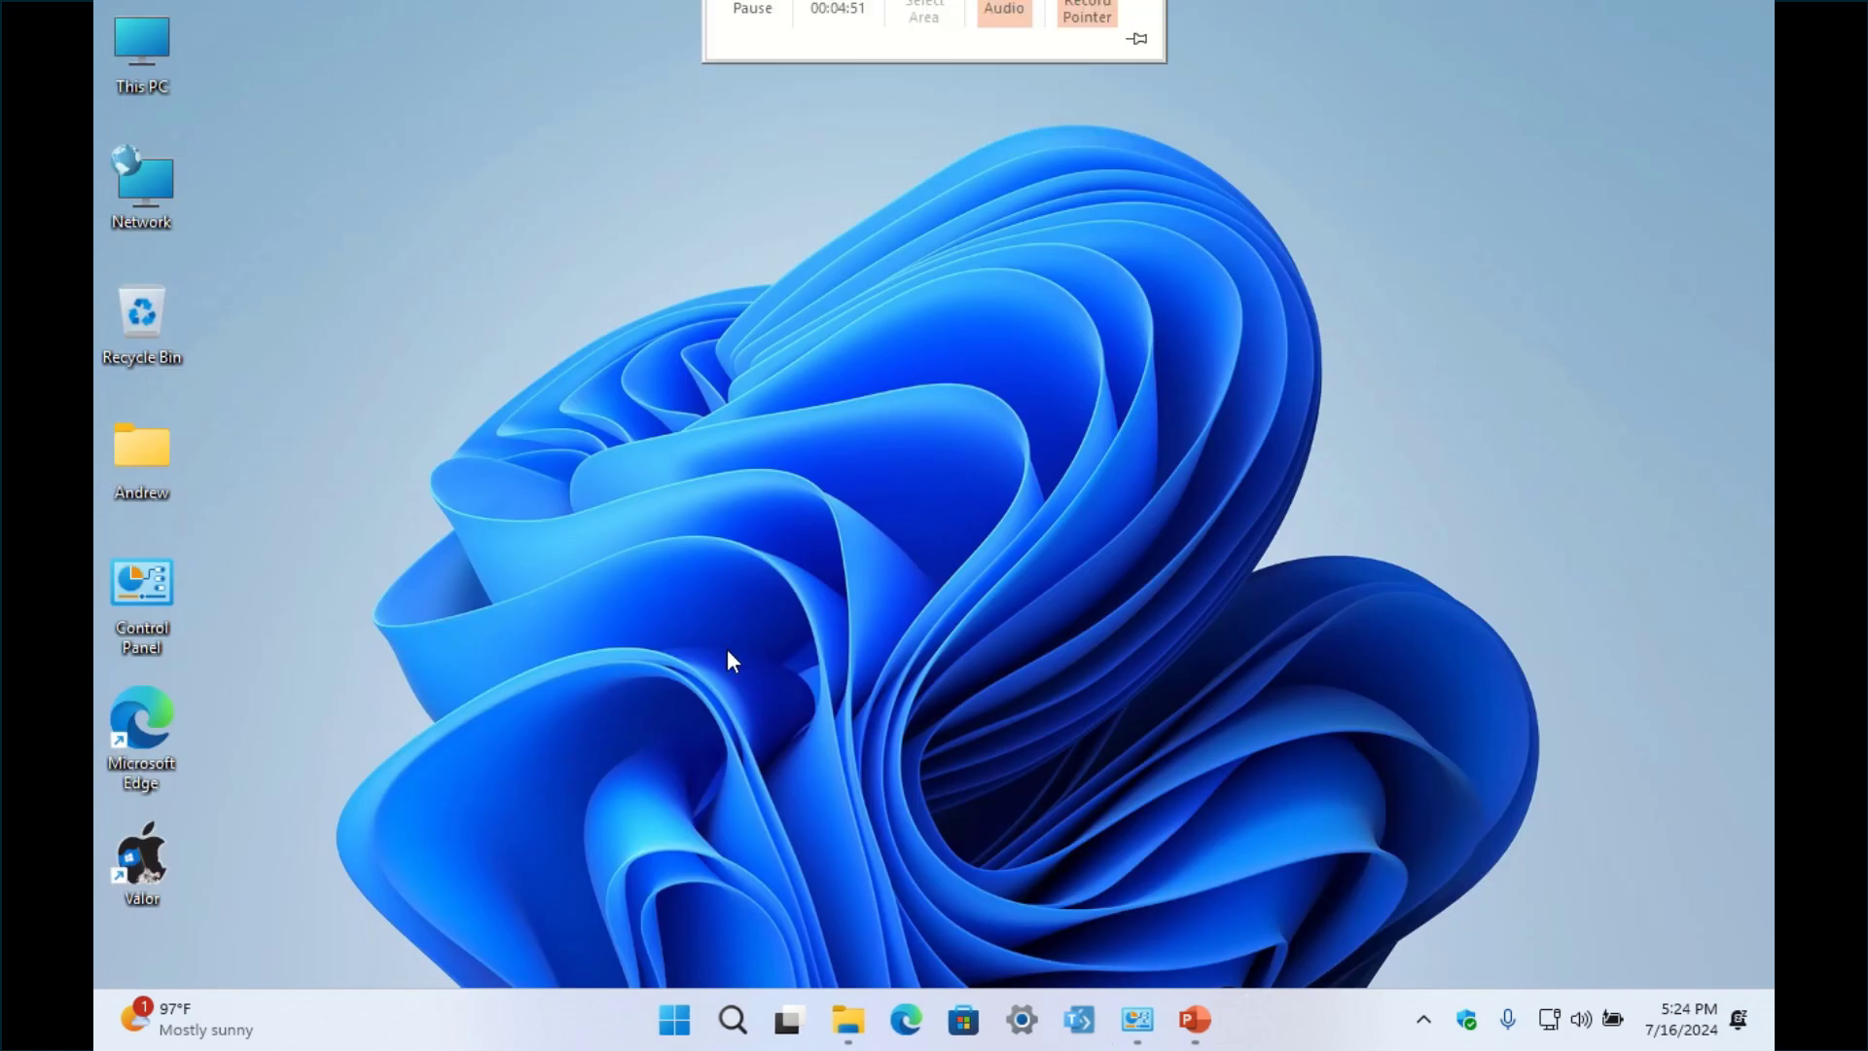
pyautogui.click(694, 1012)
pyautogui.click(694, 1012)
pyautogui.click(692, 1011)
pyautogui.click(694, 1012)
pyautogui.click(676, 1019)
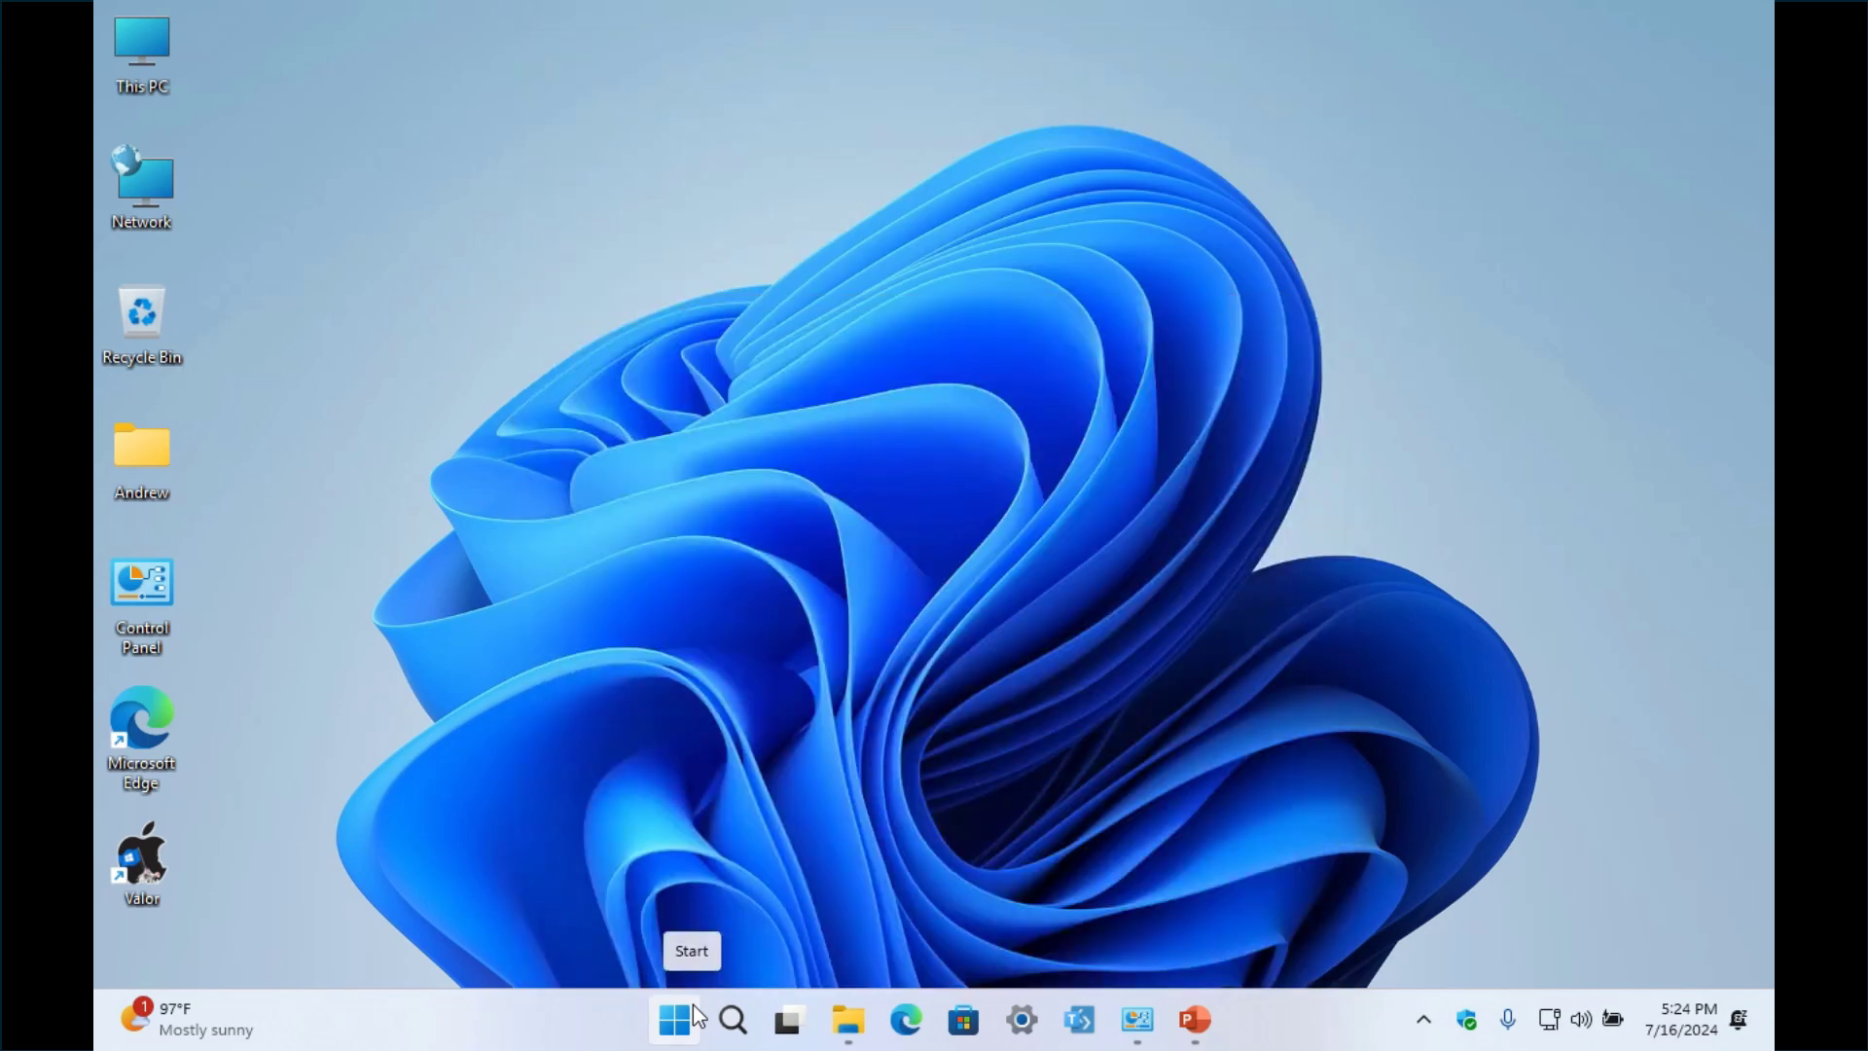